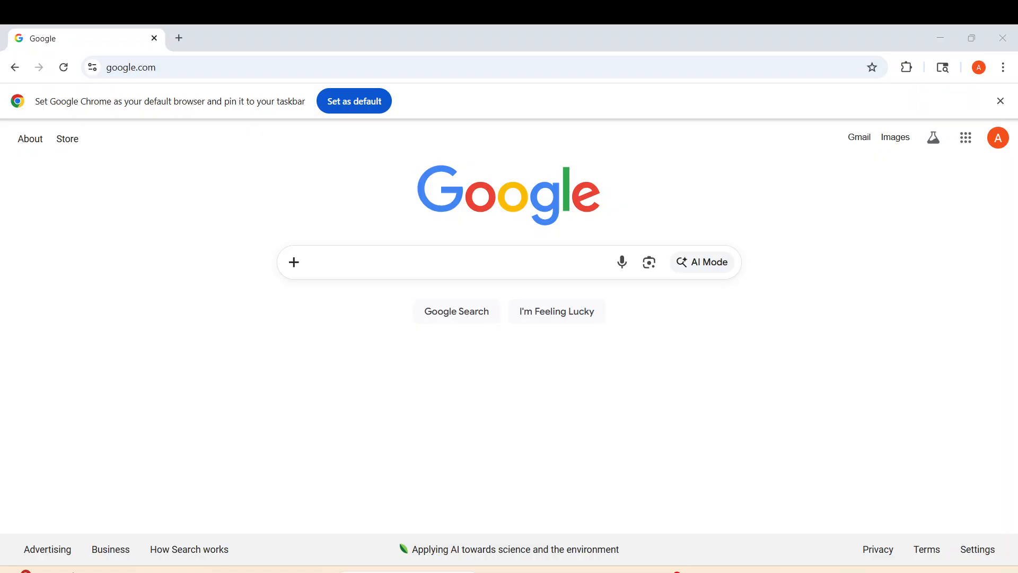
Search Google for 'kali linux' using the autocomplete suggestion and view the results
click(401, 260)
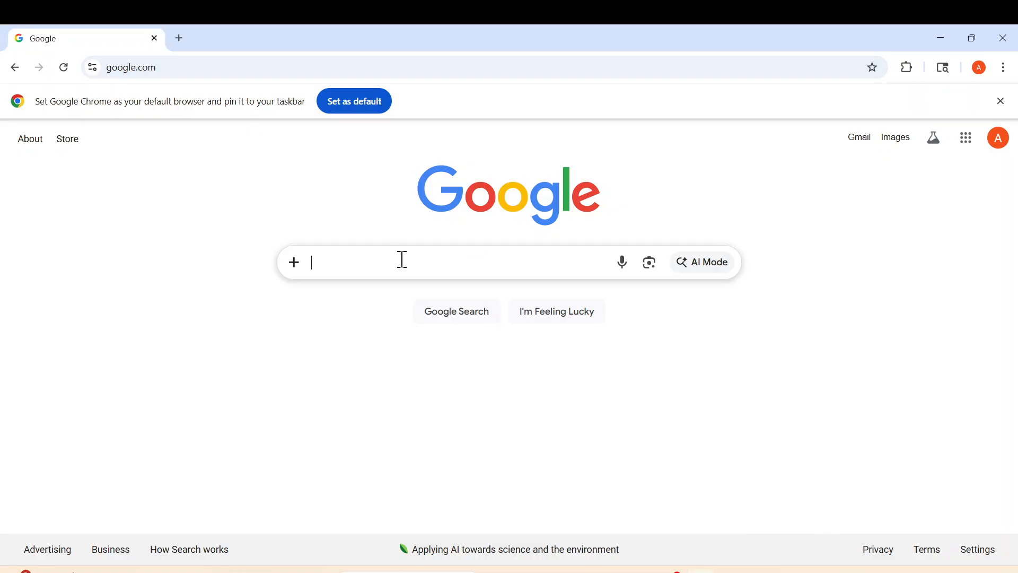
text(kal)
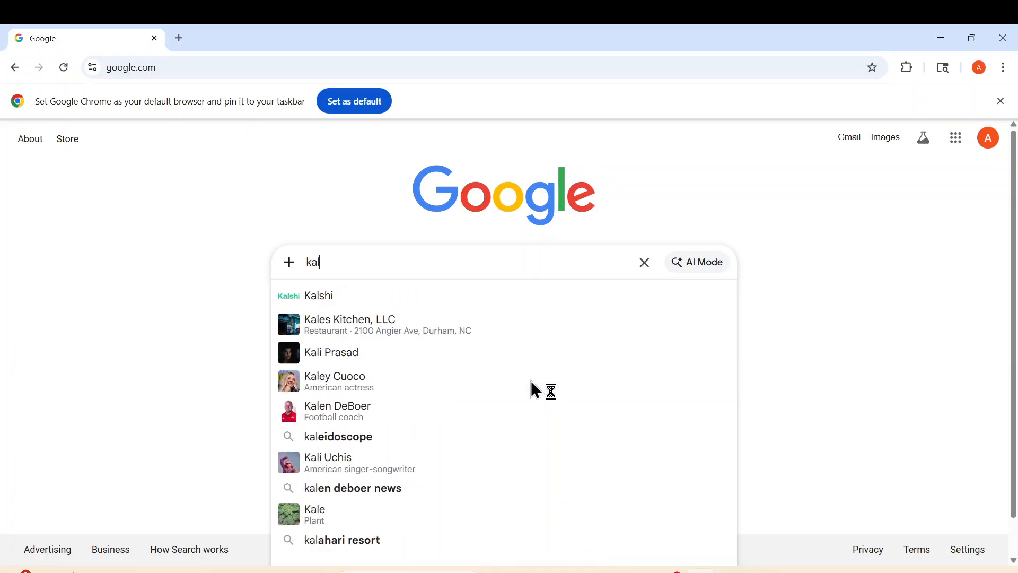
text(i lin)
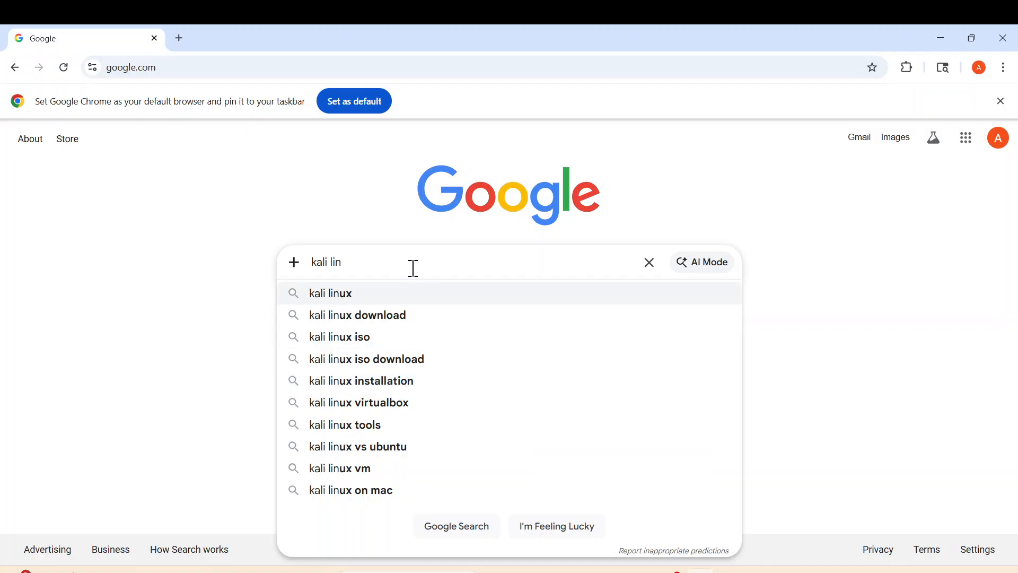
click(366, 293)
scroll(348, 321, down, 1)
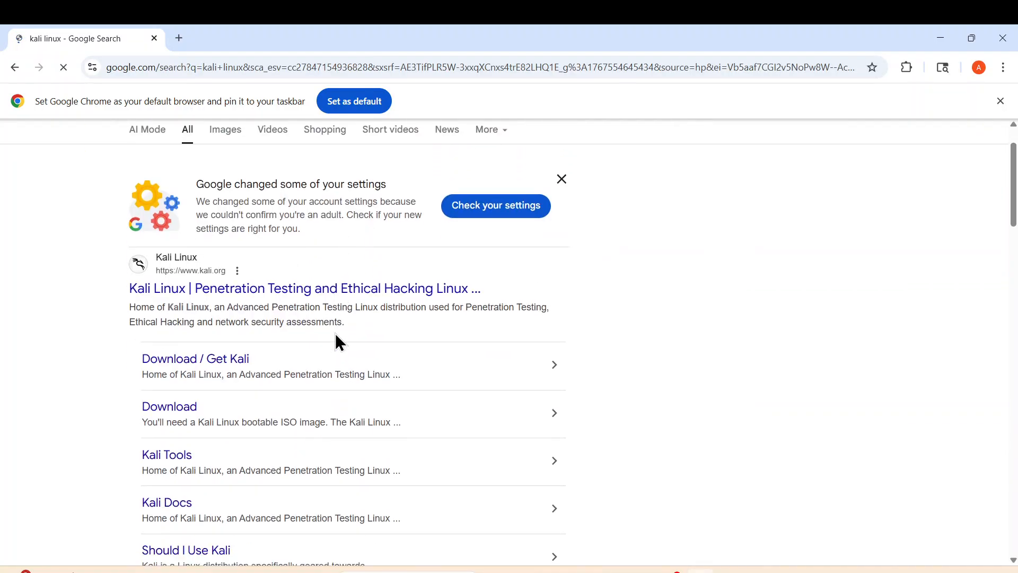
Download the Kali Purple 2025.4 installer ISO from kali.org's installer images page
click(186, 265)
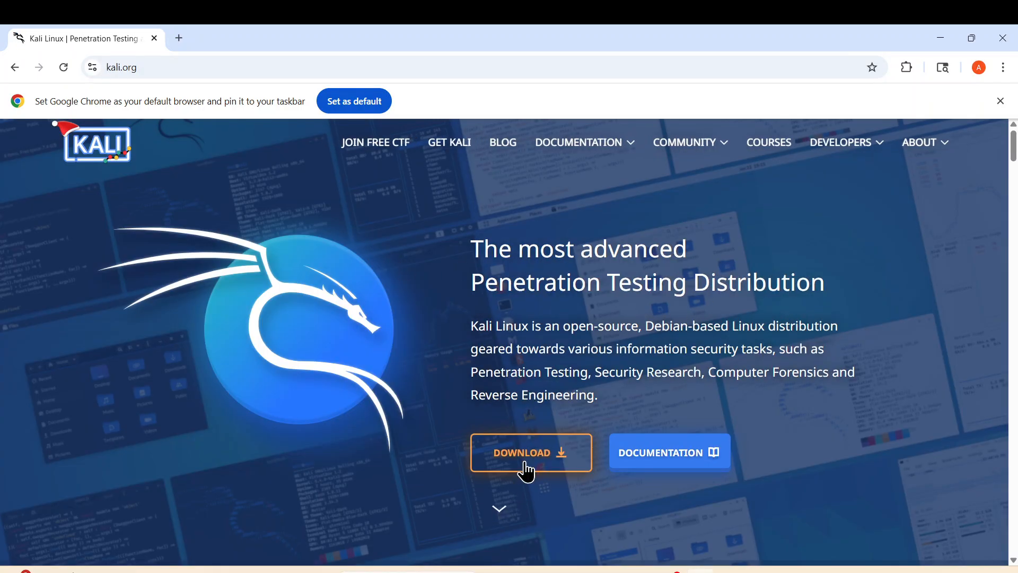
click(536, 447)
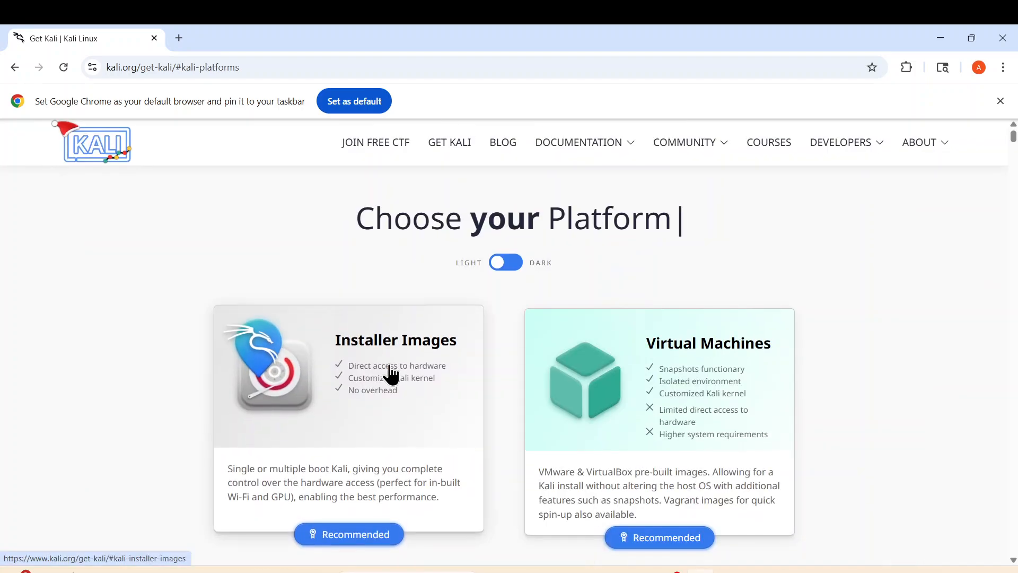
click(391, 375)
scroll(556, 377, down, 4)
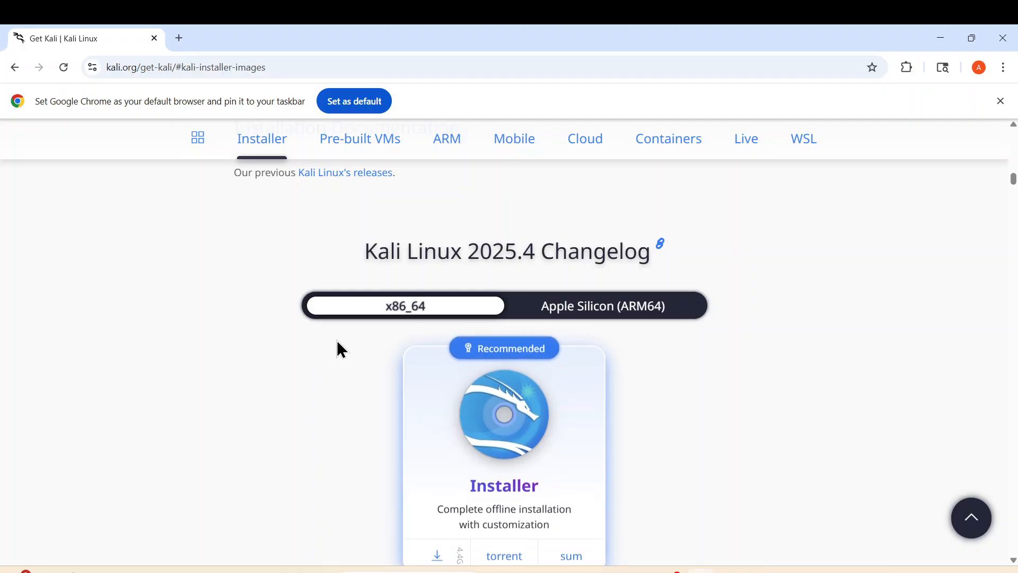
scroll(511, 363, down, 8)
scroll(511, 393, down, 10)
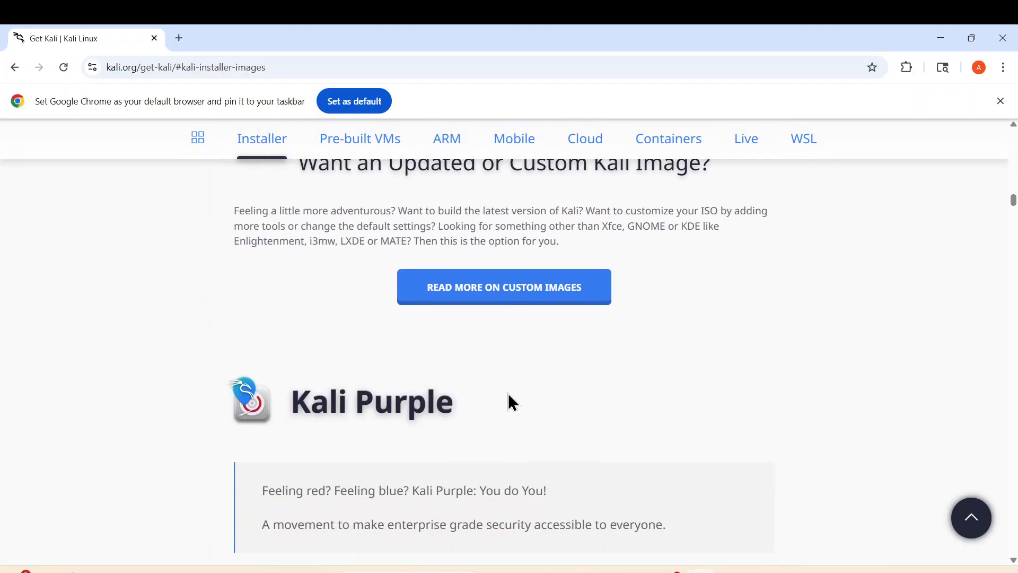
scroll(491, 295, down, 6)
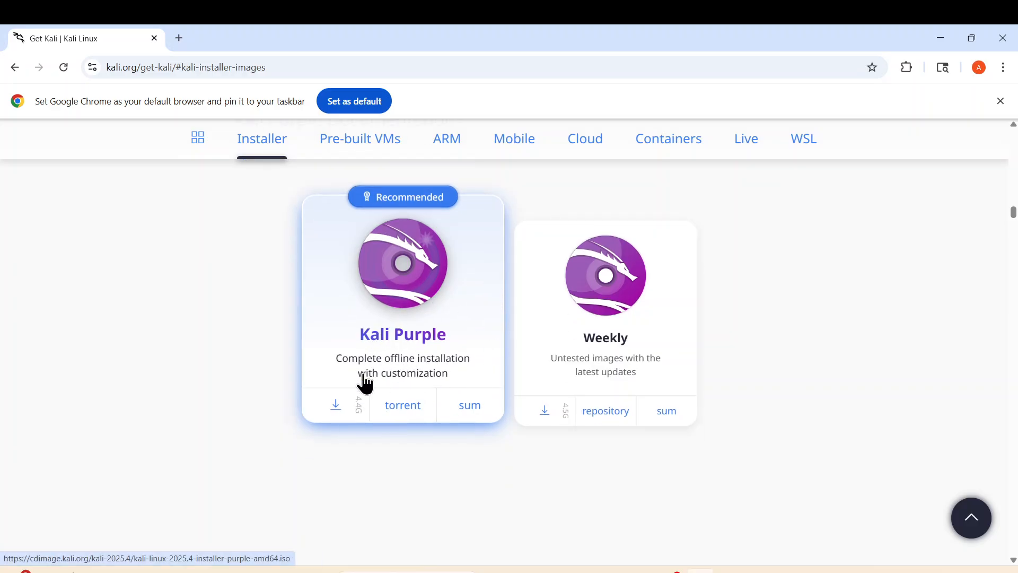
click(345, 411)
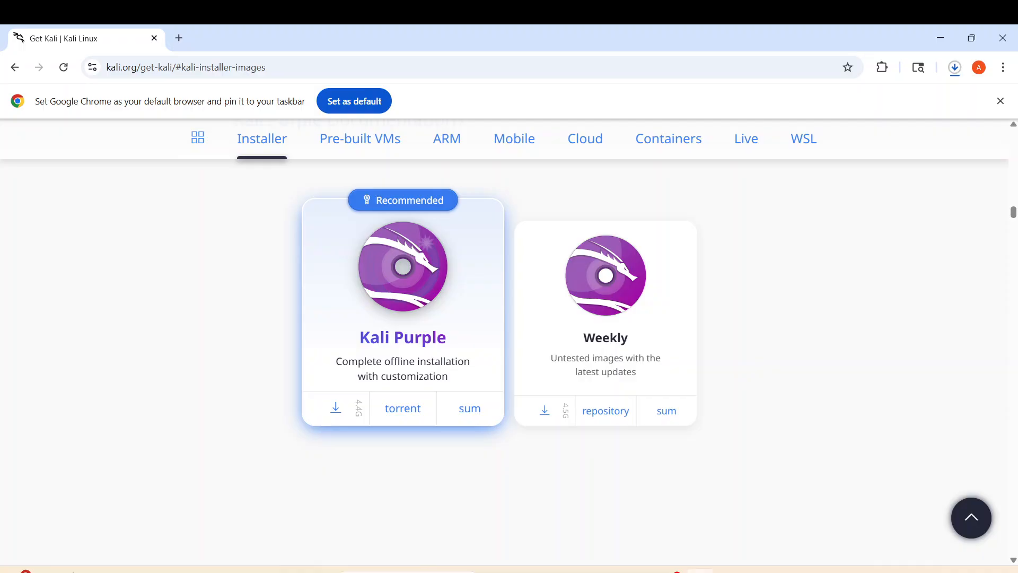
click(671, 571)
Create a 'Kali purple' folder in Downloads and move the Kali Purple ISO into it
mouse_move(554, 571)
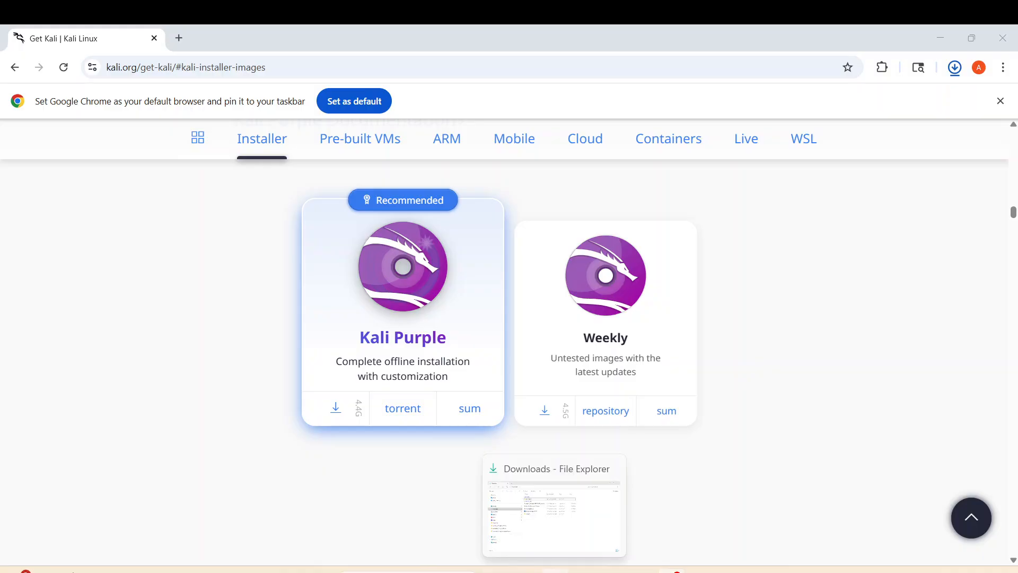
click(549, 514)
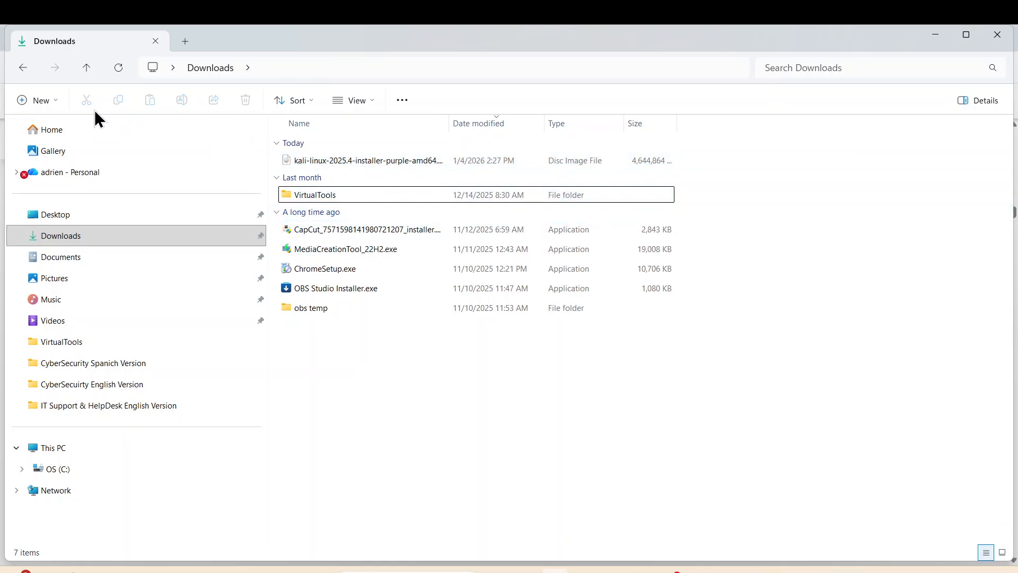
click(40, 102)
click(69, 134)
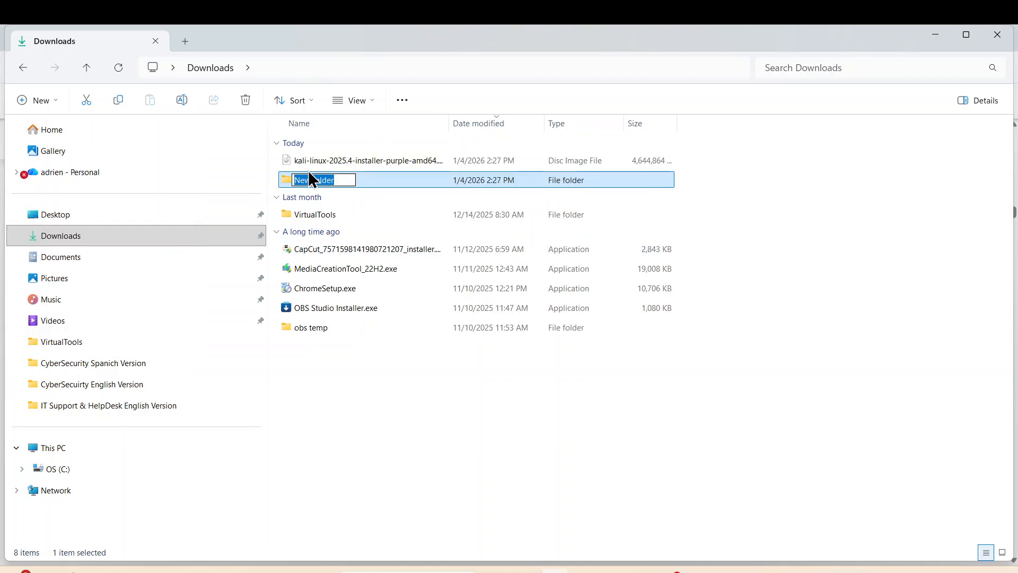
text(Kali purple)
key(Return)
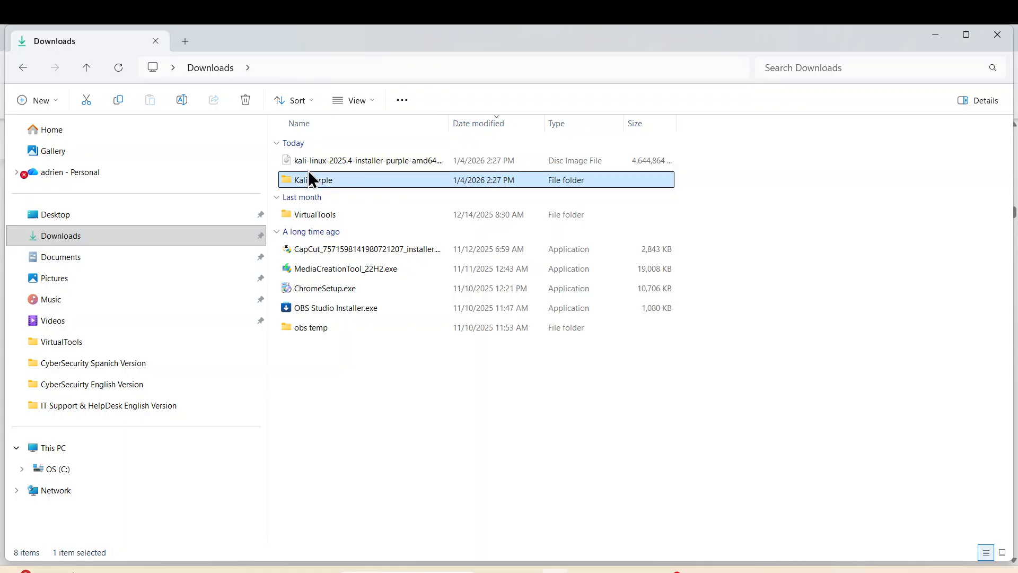
click(304, 160)
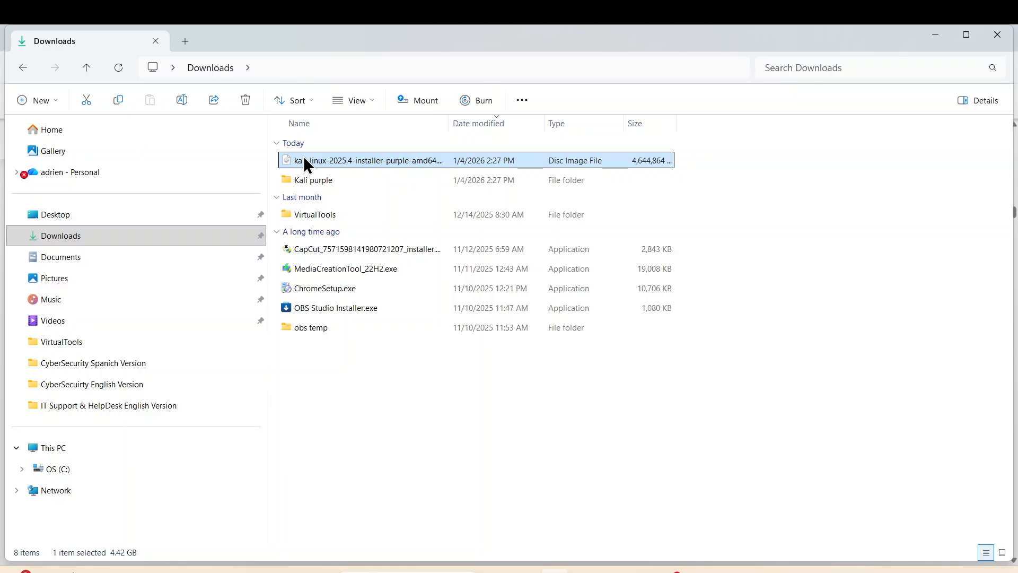
drag(304, 158, 321, 193)
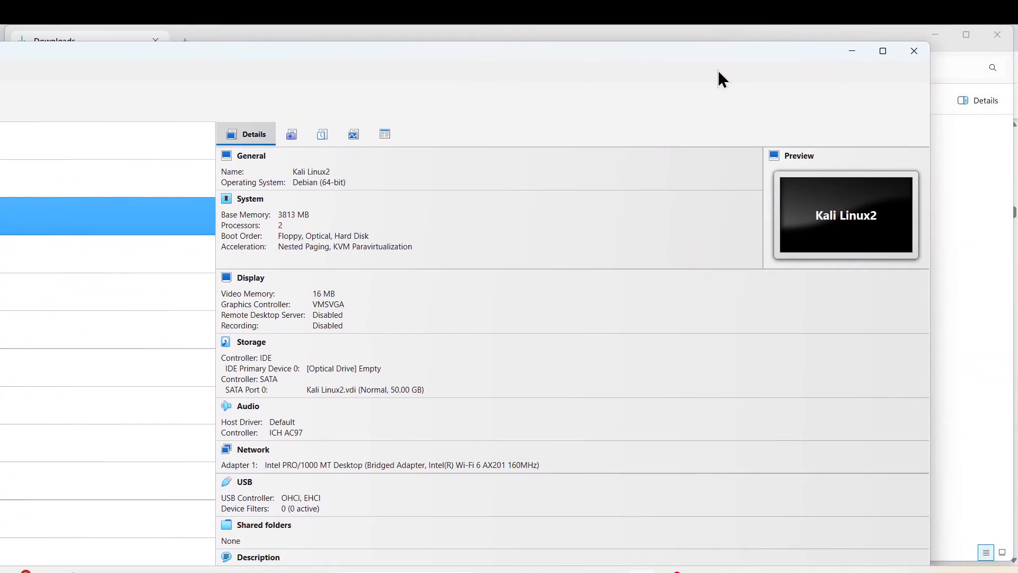
Maximize VirtualBox Manager and start a new virtual machine named Kali Purple
click(881, 51)
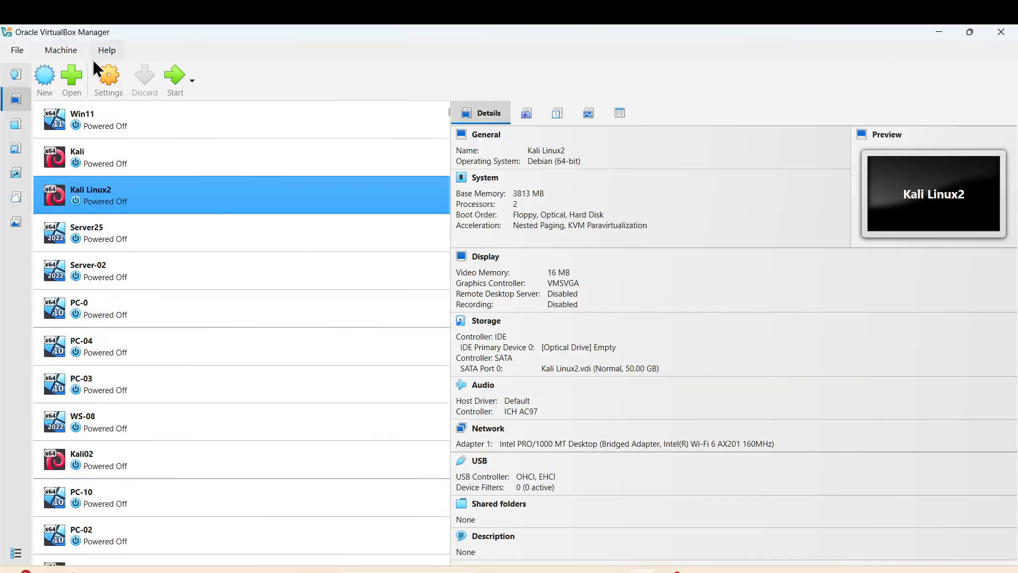
click(43, 79)
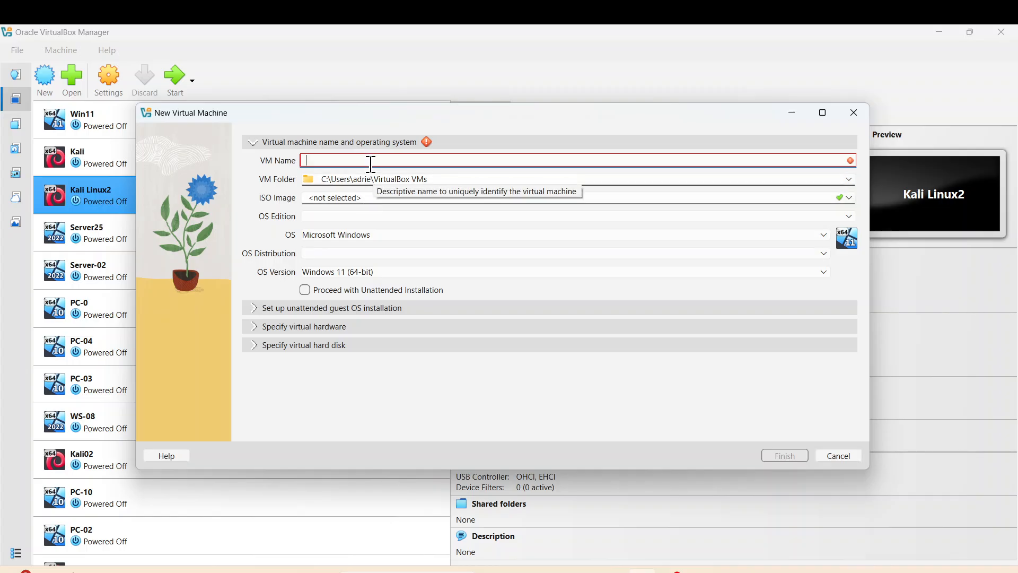
click(374, 160)
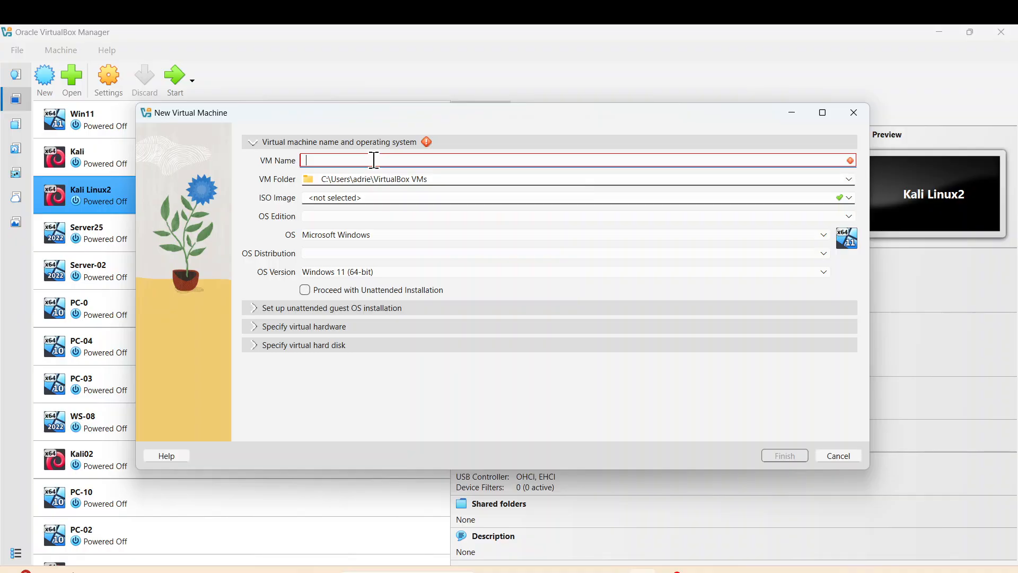
text(Kal)
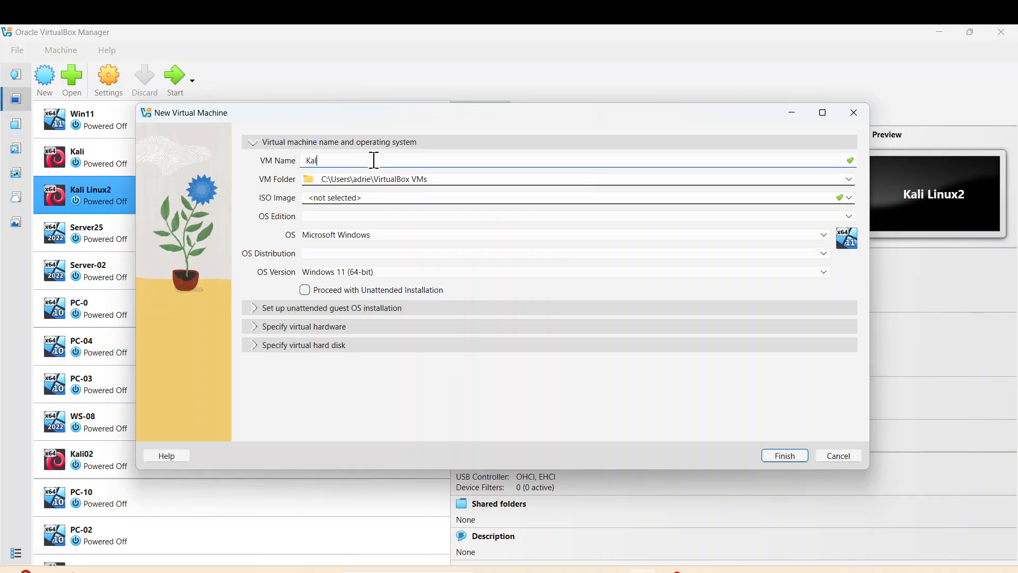
text(i Purple)
Set the VM's operating system to Linux with the Debian (64-bit) distribution
click(823, 235)
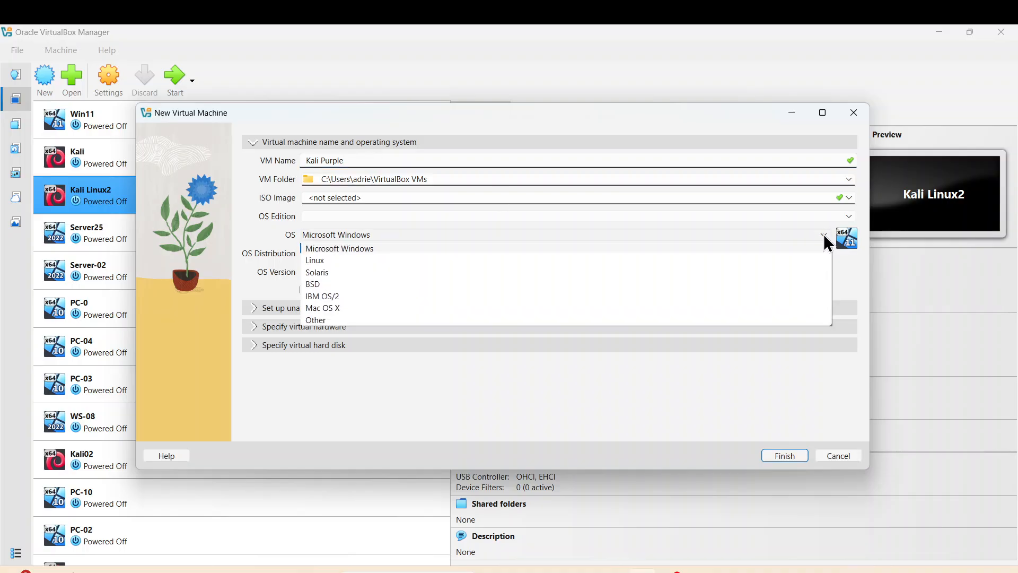
click(324, 259)
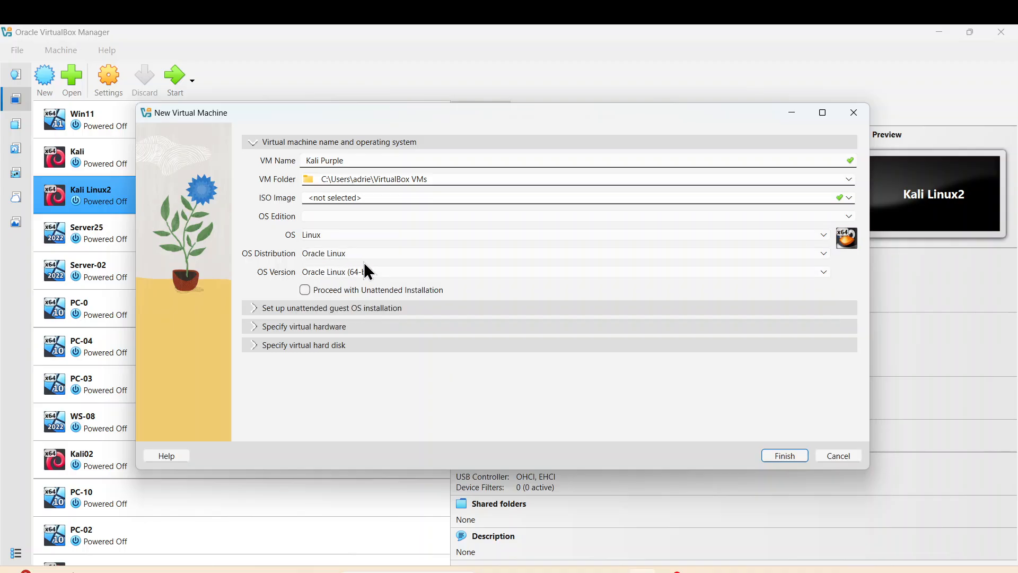
click(823, 253)
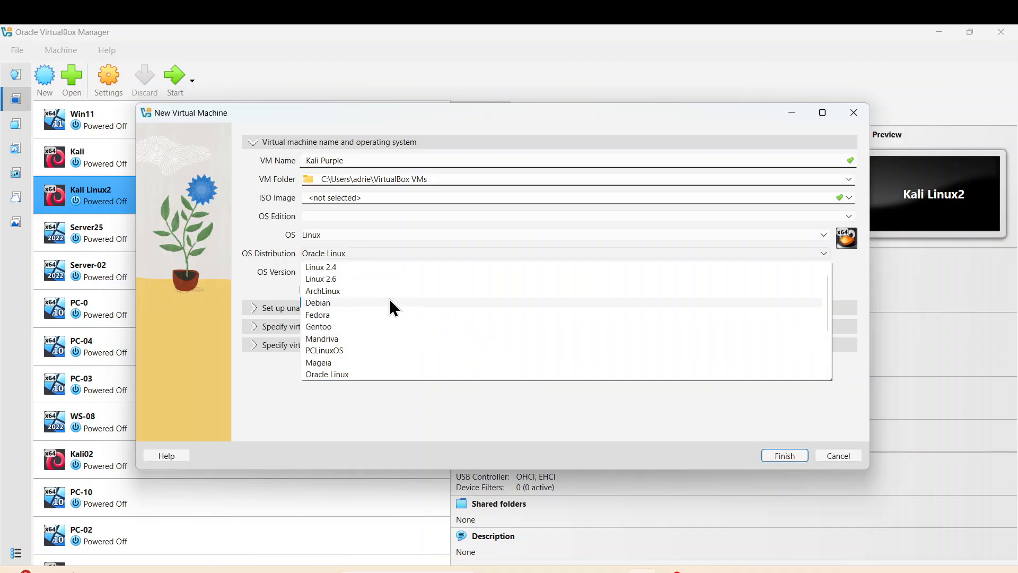
click(329, 303)
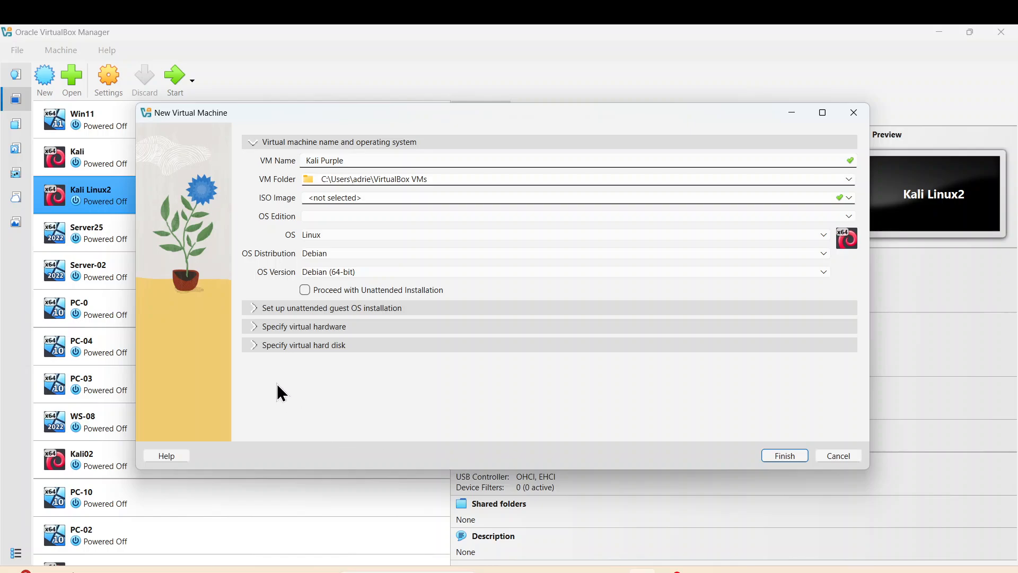
click(252, 326)
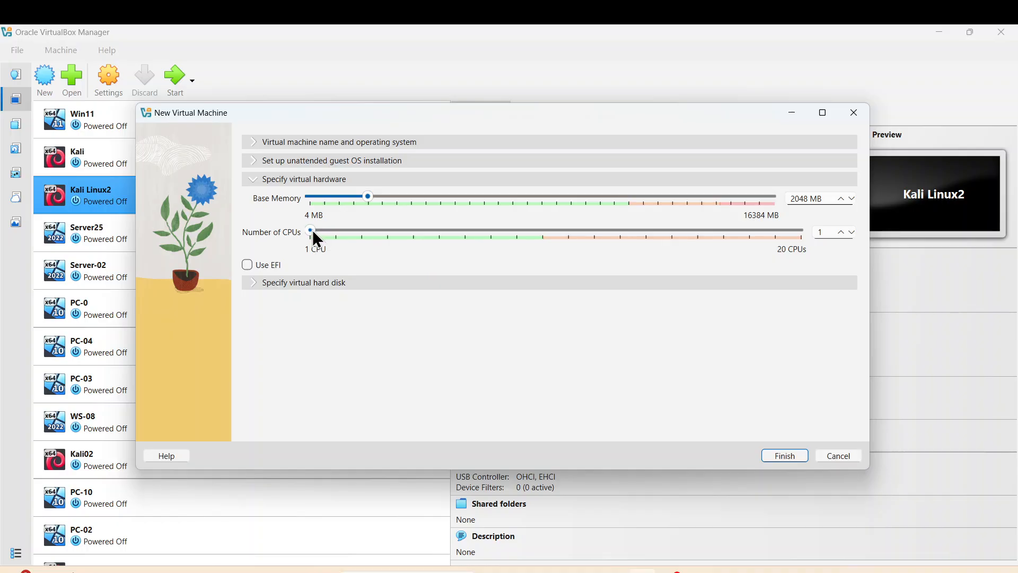
Give the new VM 4 virtual CPUs and 7211 MB of base memory
drag(313, 230, 355, 232)
drag(372, 195, 495, 203)
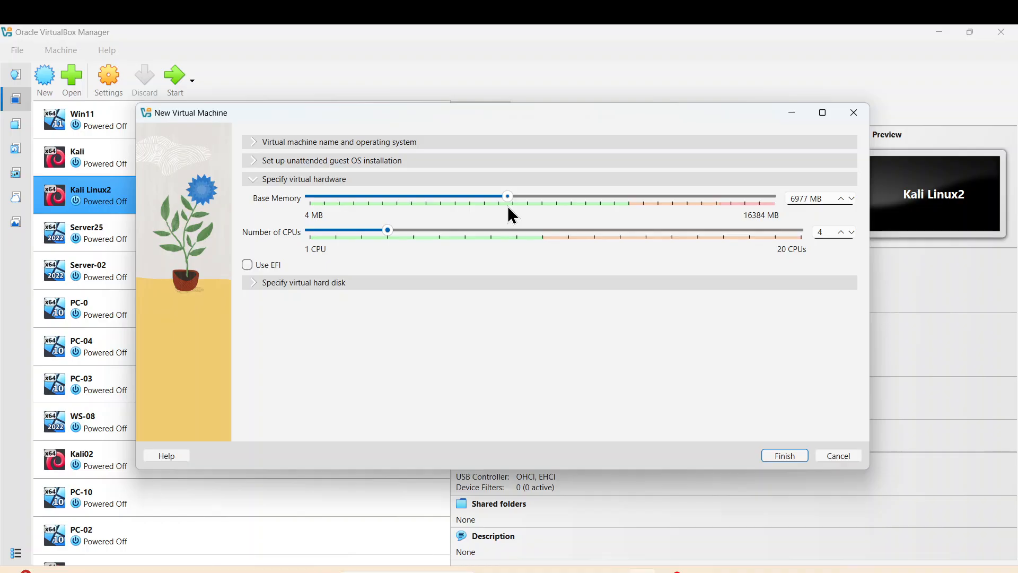
drag(508, 208, 511, 215)
click(265, 161)
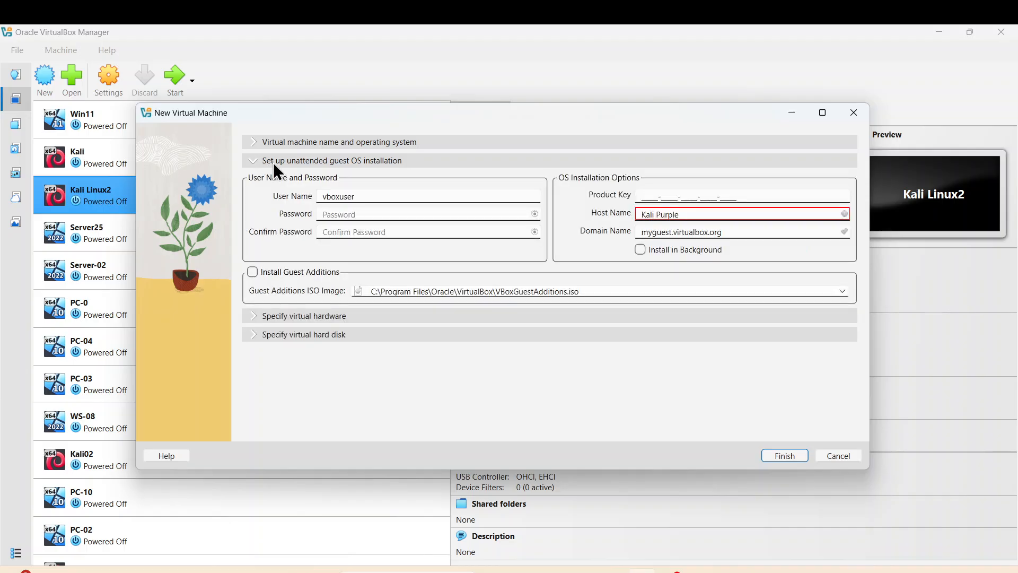
click(272, 144)
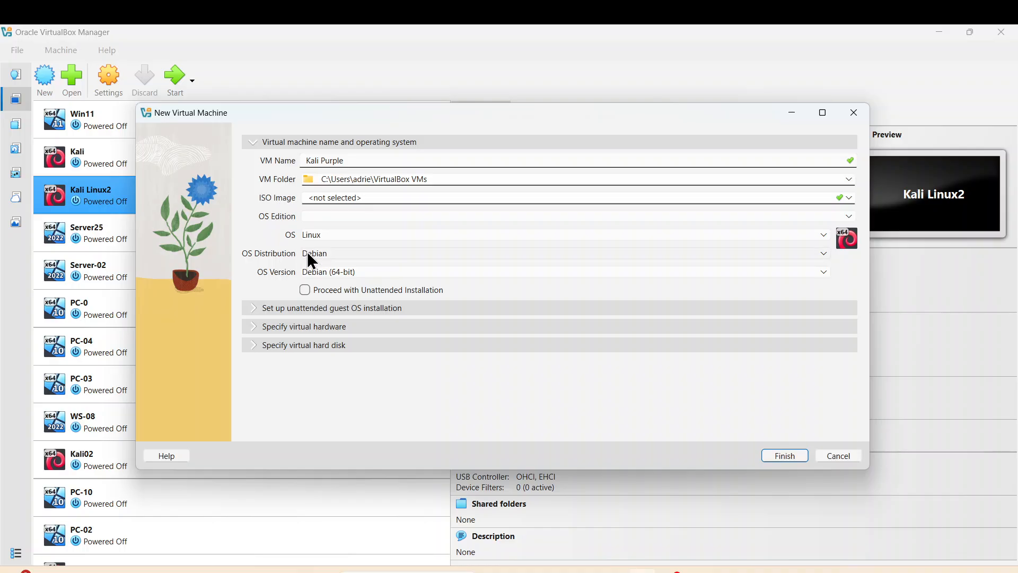
click(258, 307)
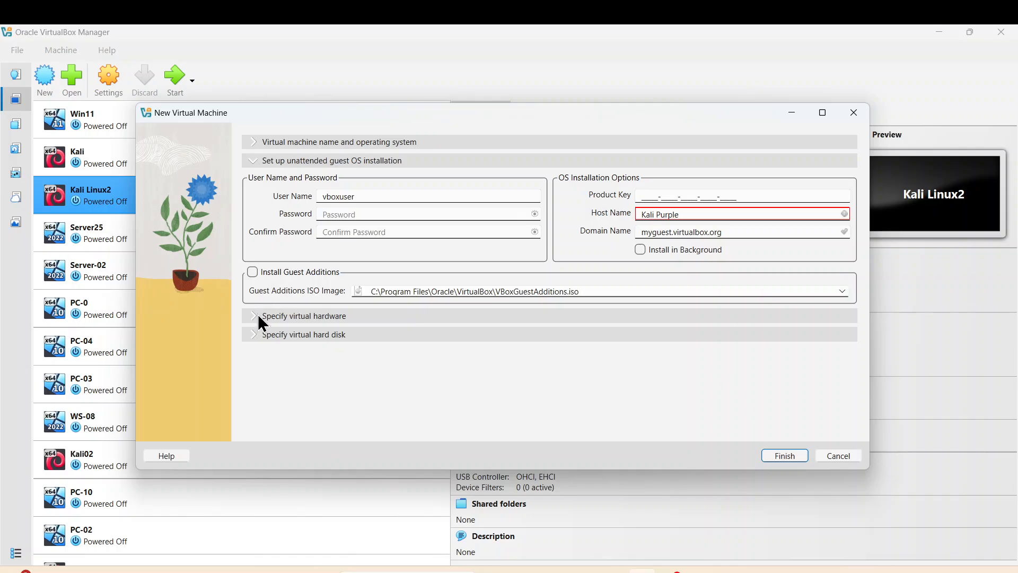
click(258, 317)
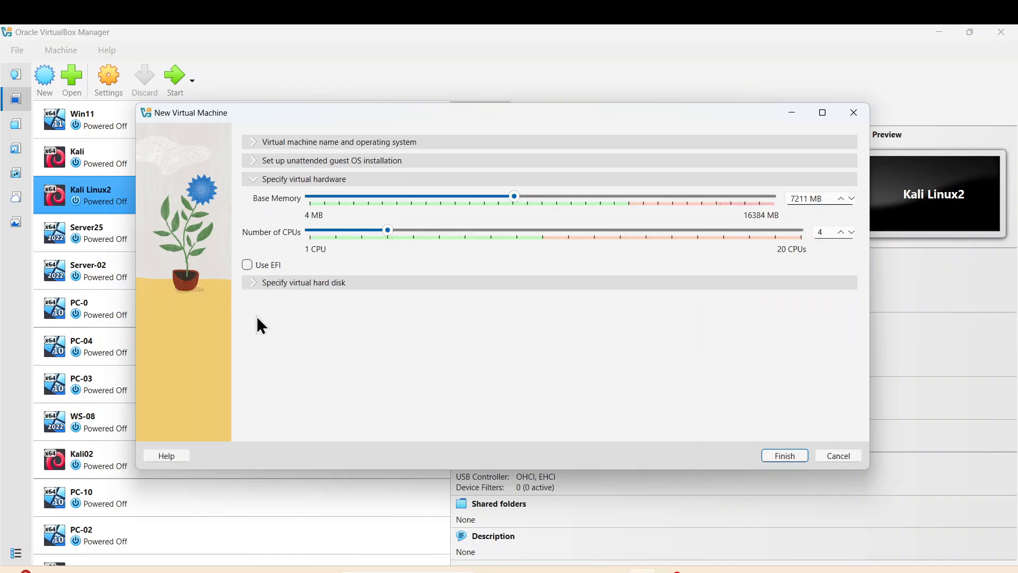
Set the virtual hard disk size to 60 GB and create the machine
click(257, 278)
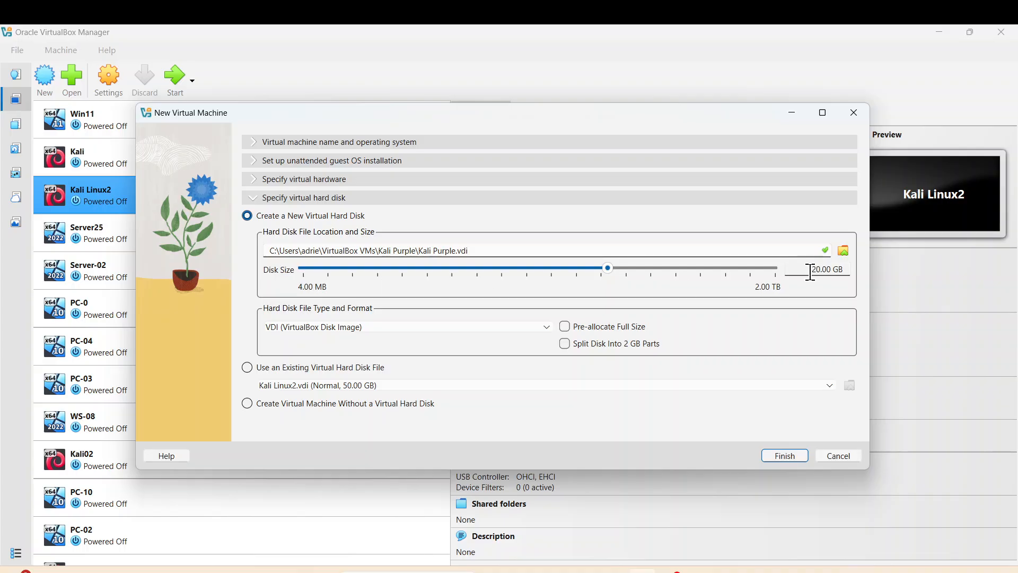
click(818, 269)
key(BackSpace)
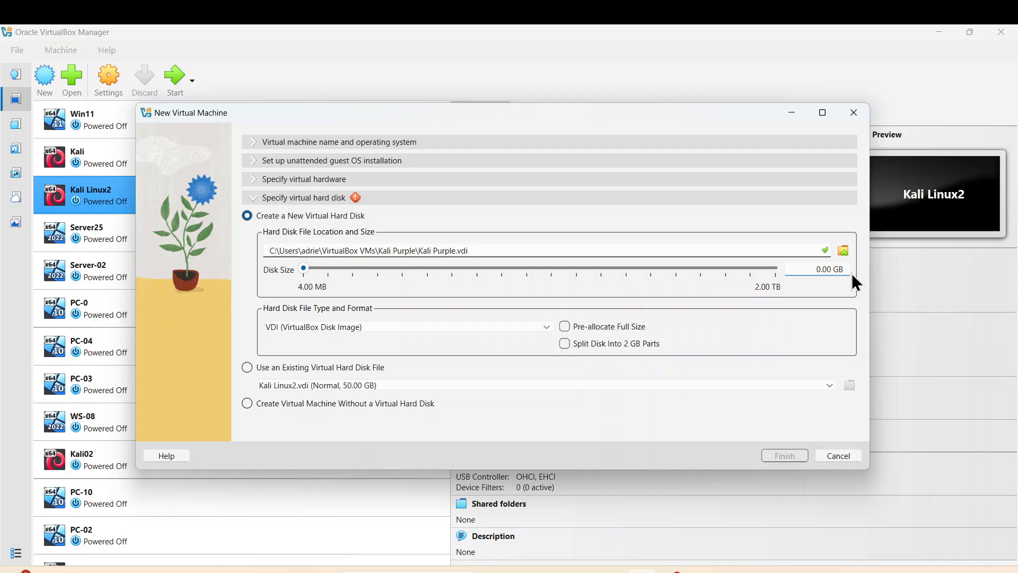
text(6)
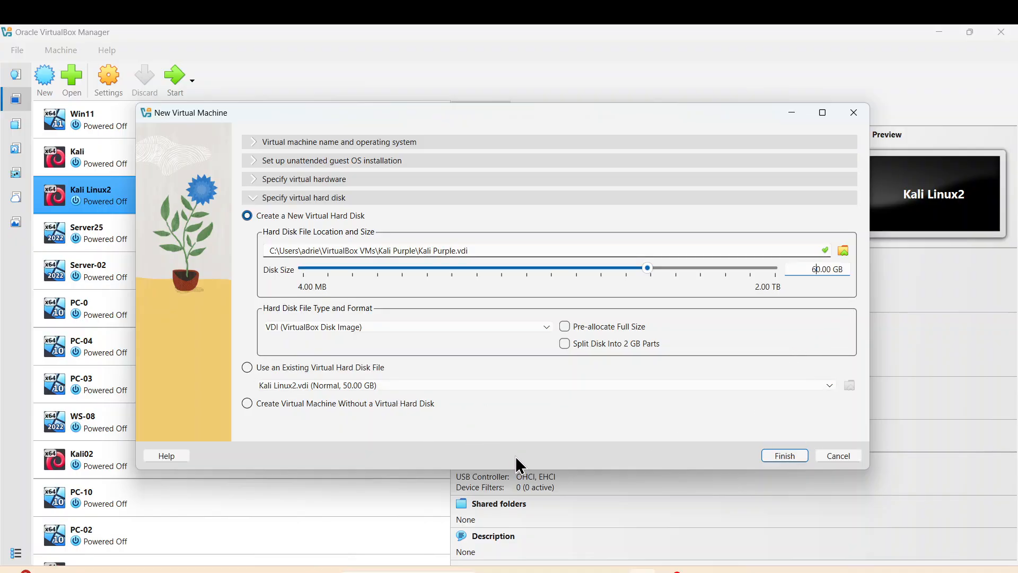
click(790, 460)
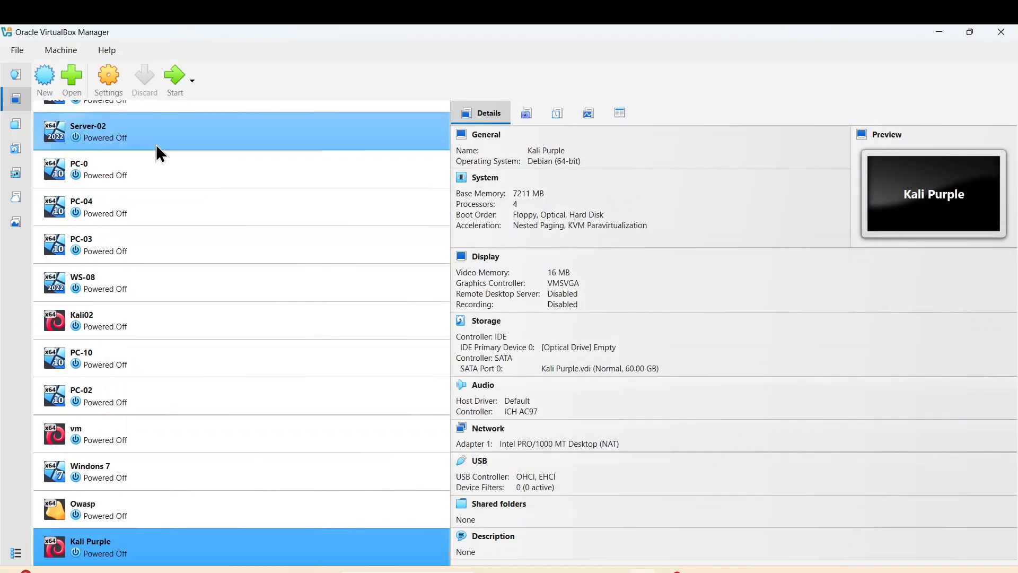
Open Kali Purple's settings and review the System, Processor and Acceleration pages
click(110, 87)
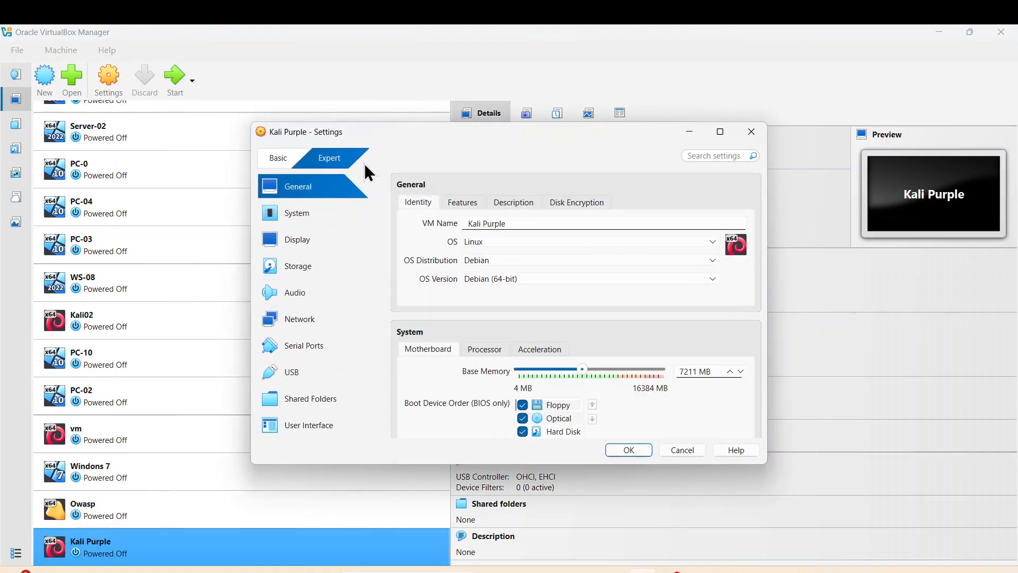
click(309, 214)
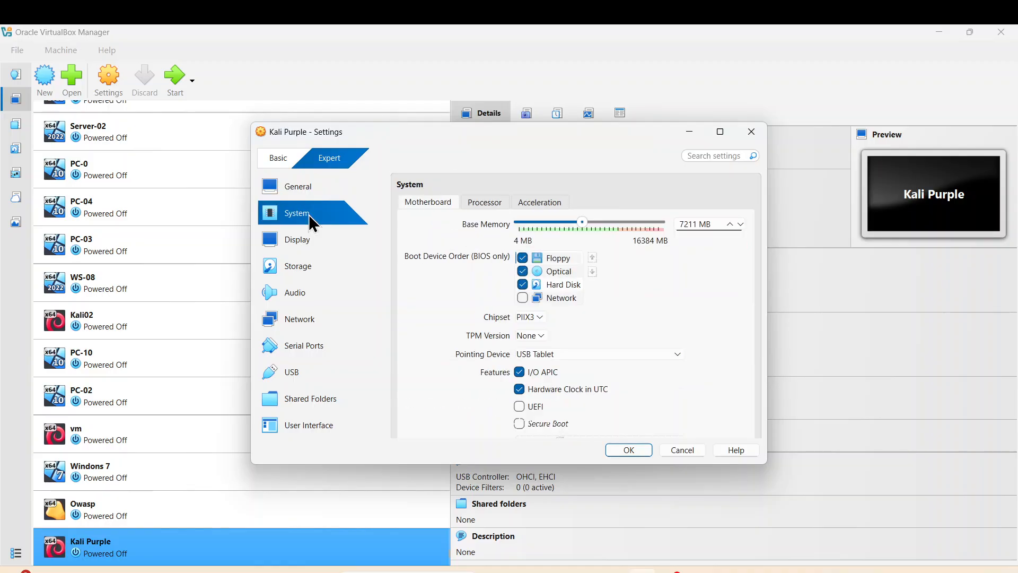
click(487, 203)
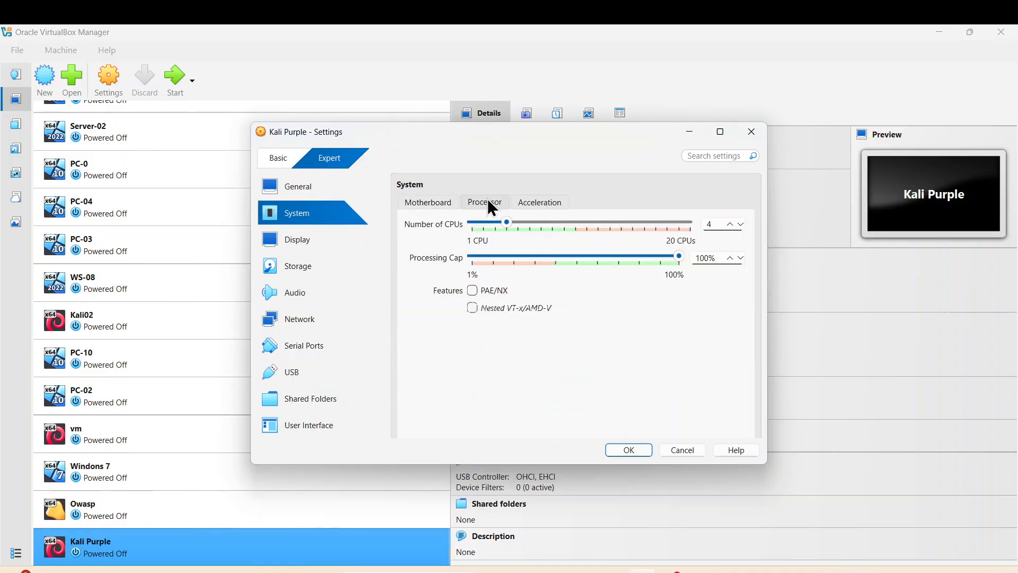
click(538, 206)
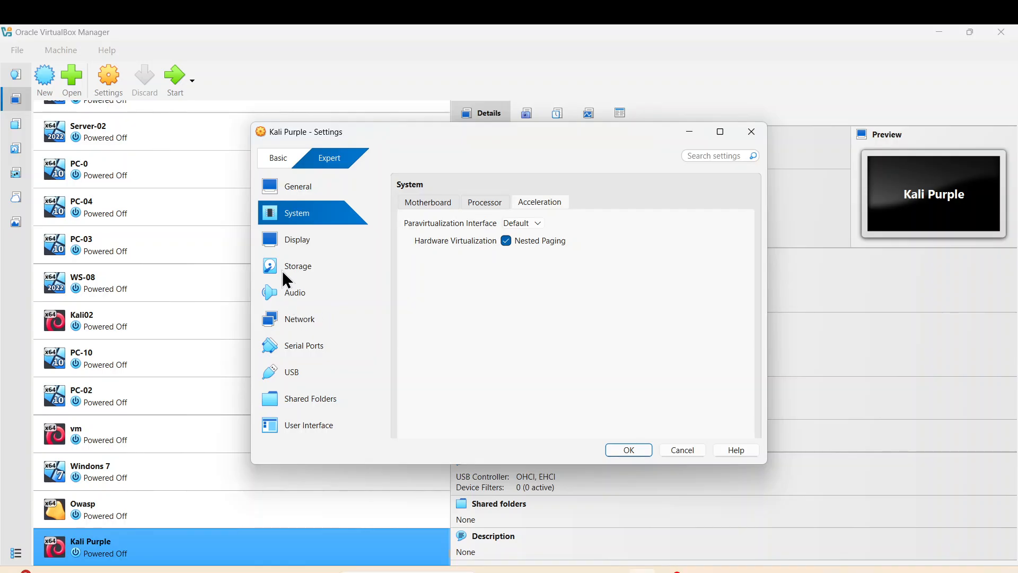
Attach Network Adapter 1 to Bridged Adapter instead of NAT
click(310, 322)
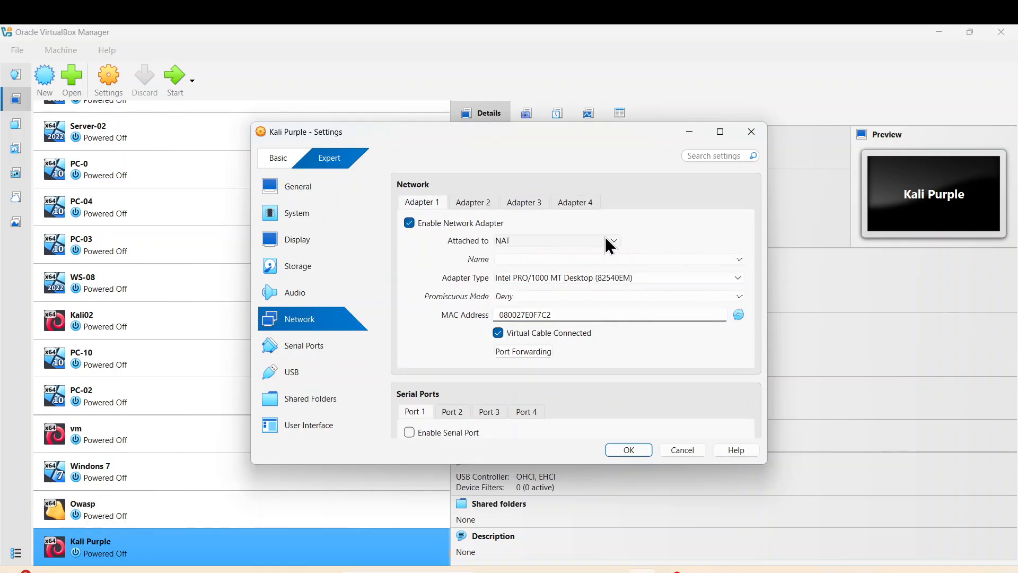
click(604, 242)
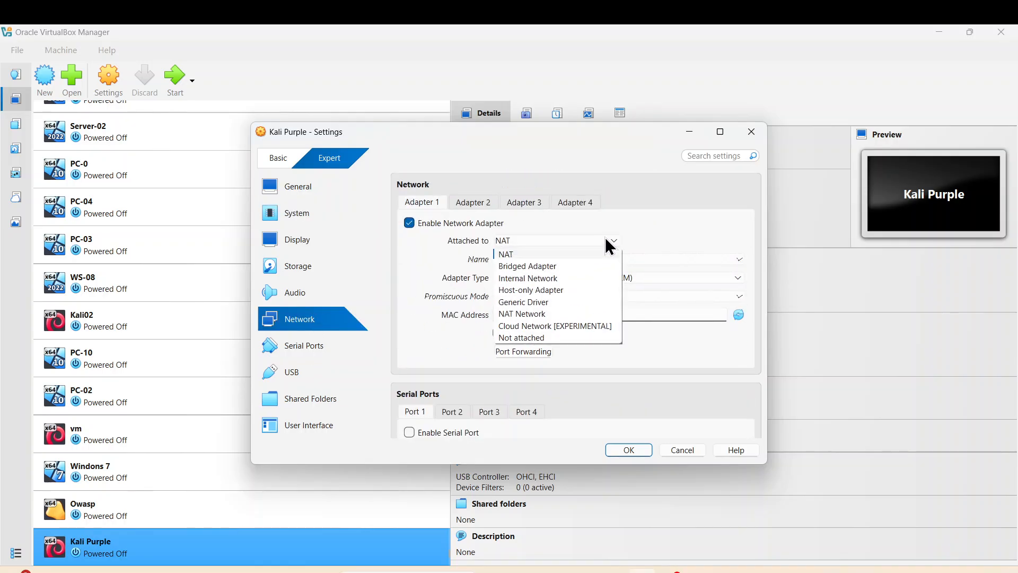
click(541, 266)
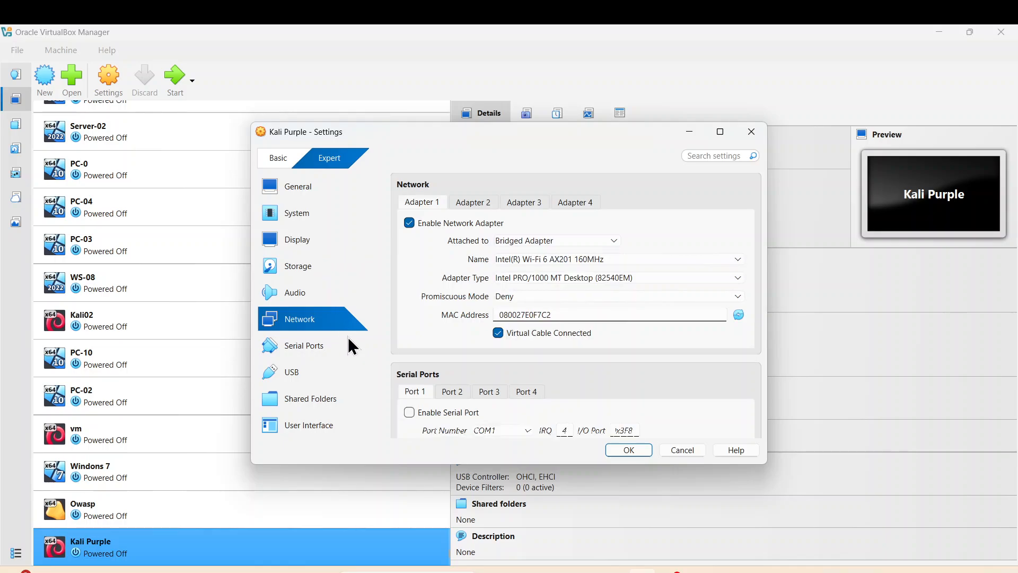
click(305, 245)
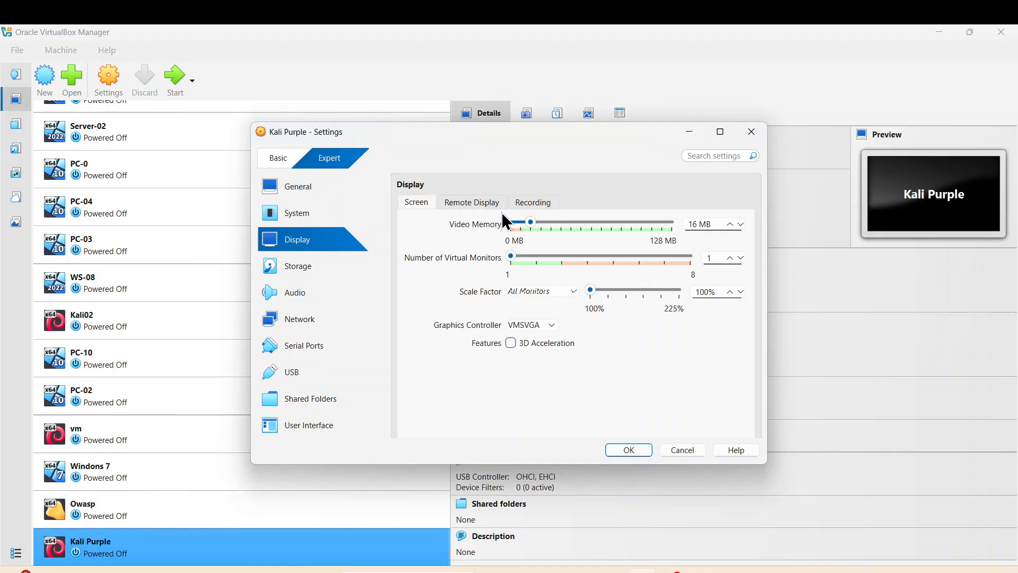
click(305, 268)
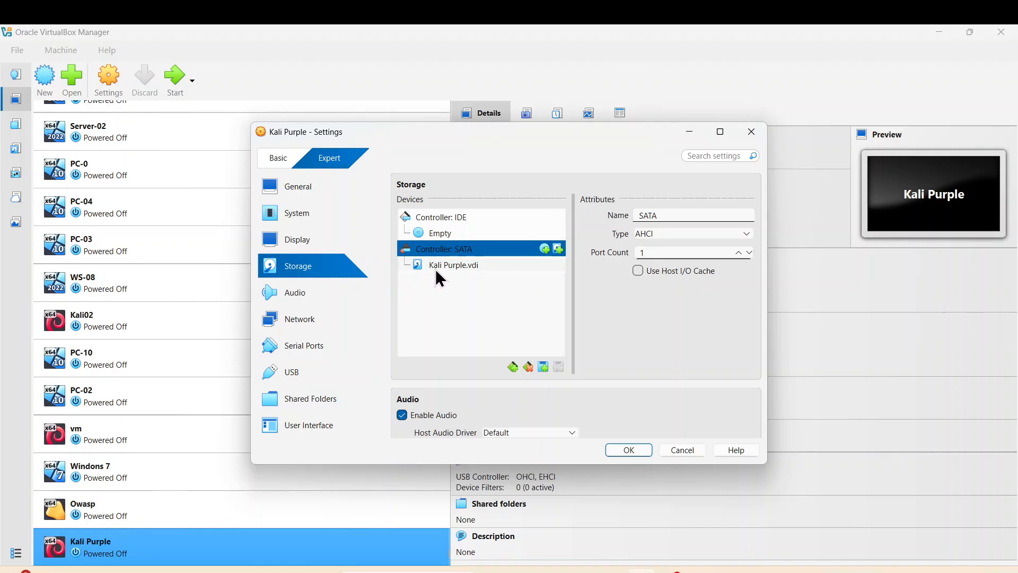
Load kali-linux-2025.4-installer-purple-amd64.iso into the empty optical drive and save the settings
click(436, 235)
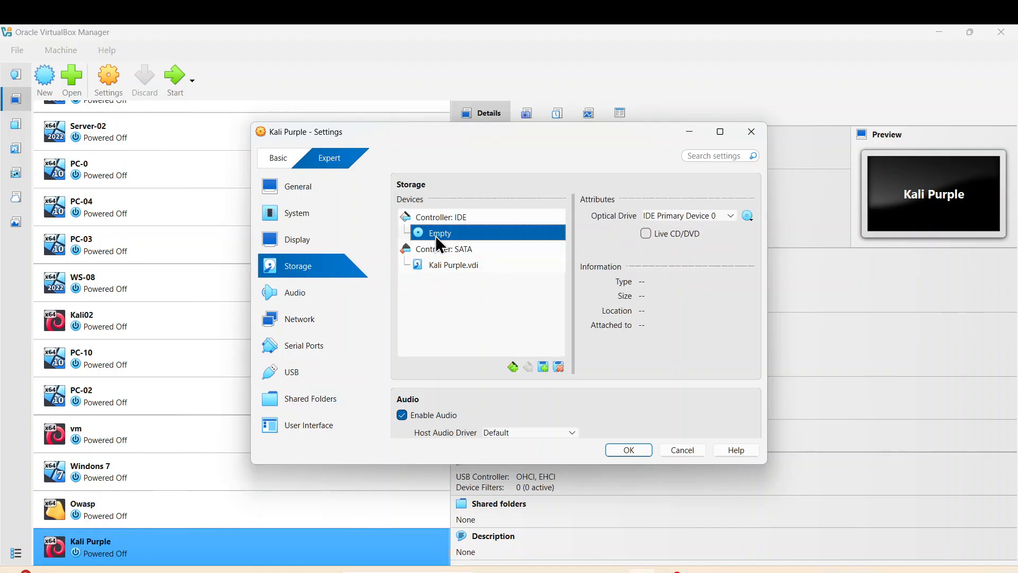
click(747, 217)
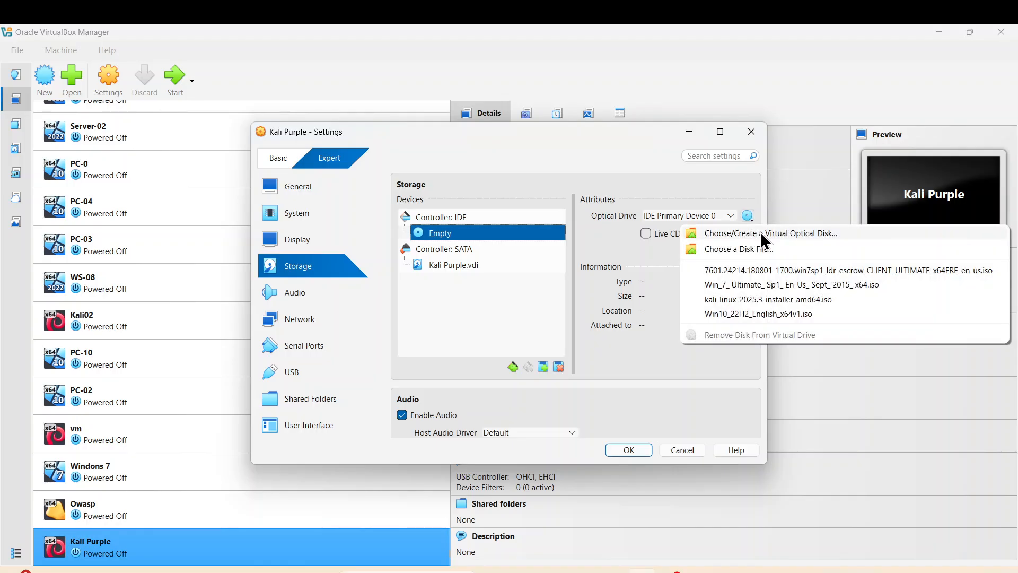
click(736, 250)
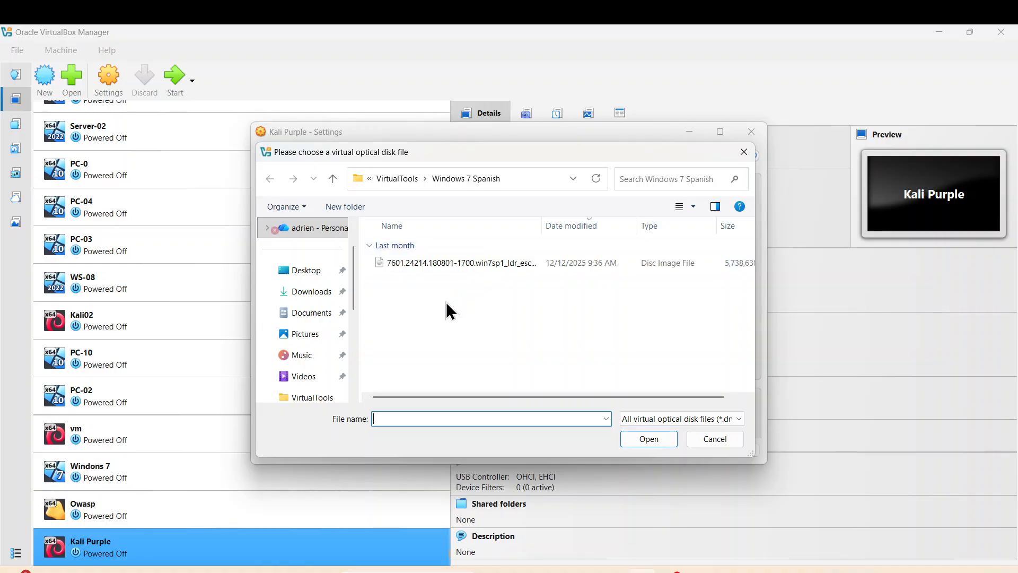
click(411, 180)
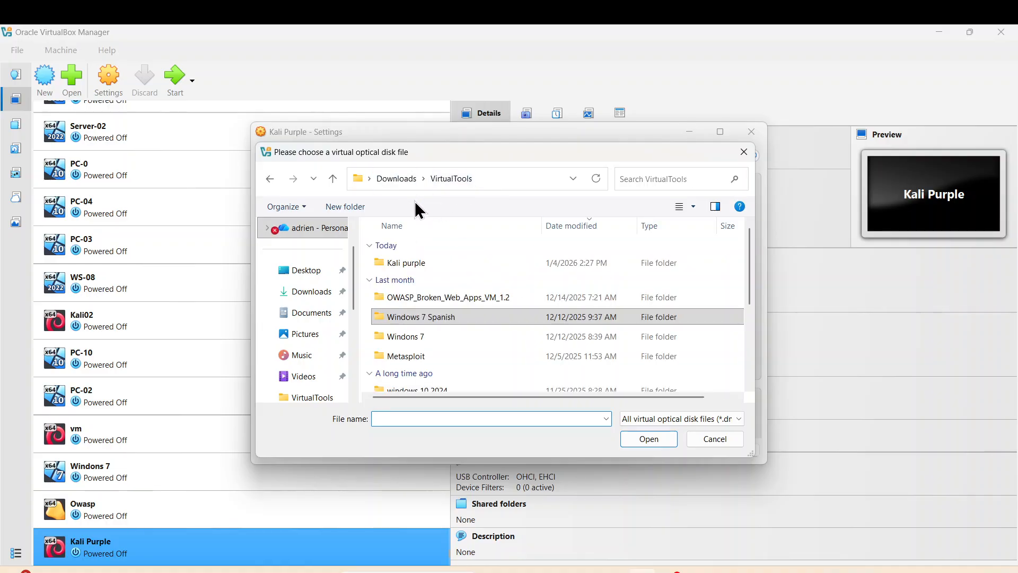
scroll(438, 308, down, 1)
scroll(454, 293, up, 1)
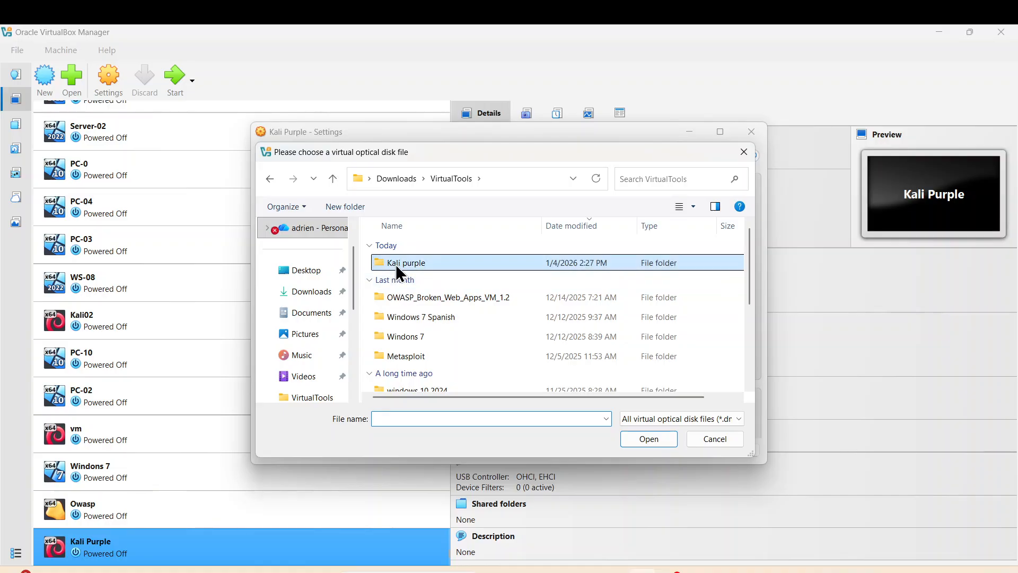
double_click(396, 264)
click(453, 266)
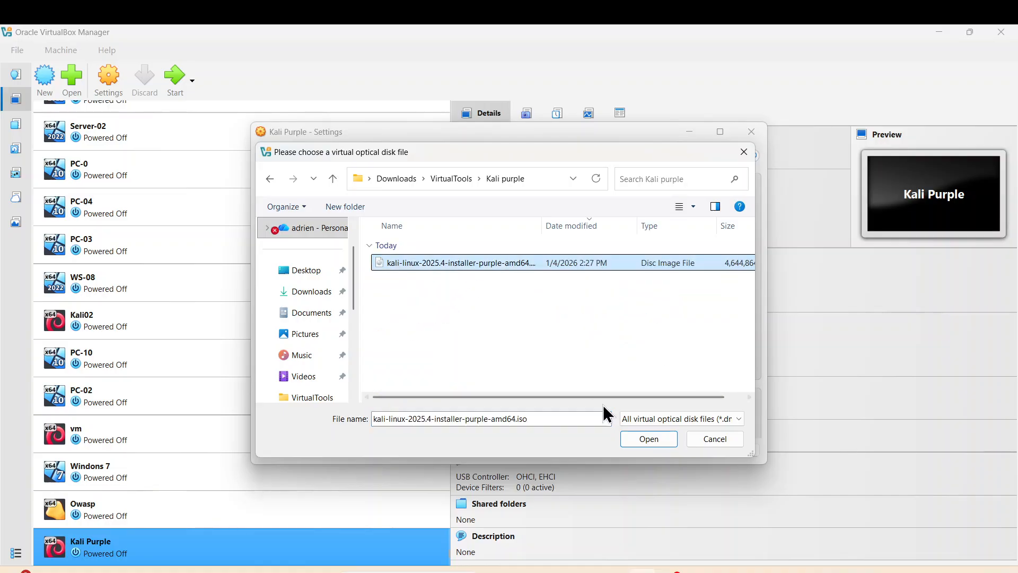
click(649, 439)
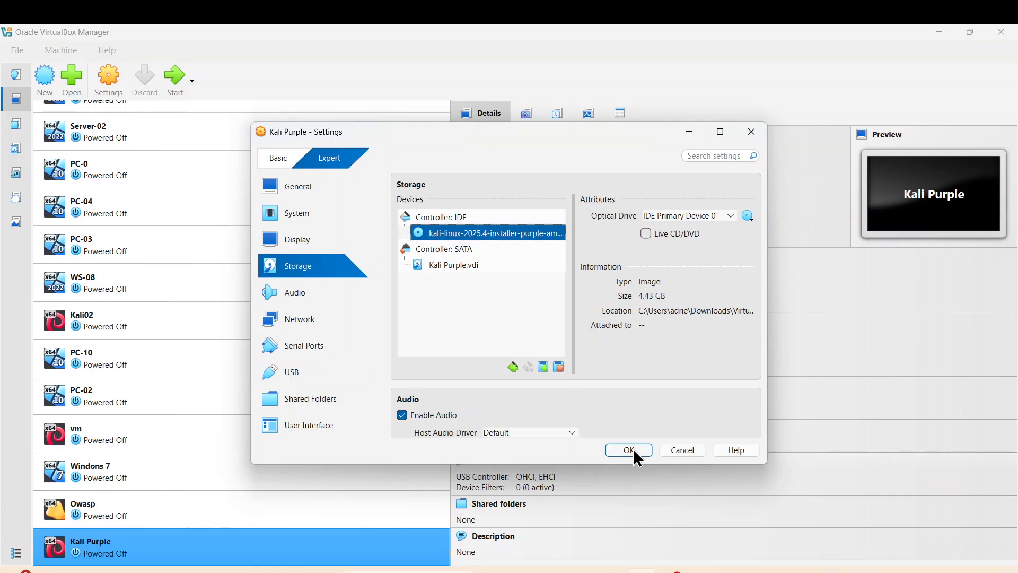
click(633, 451)
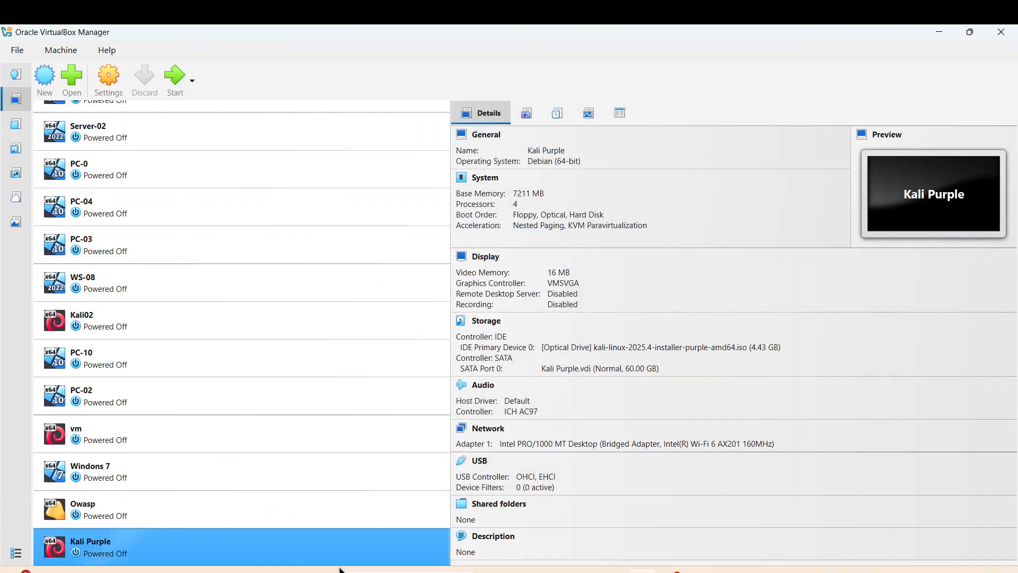
Start the Kali Purple VM, maximize its window, and launch Graphical install
click(175, 78)
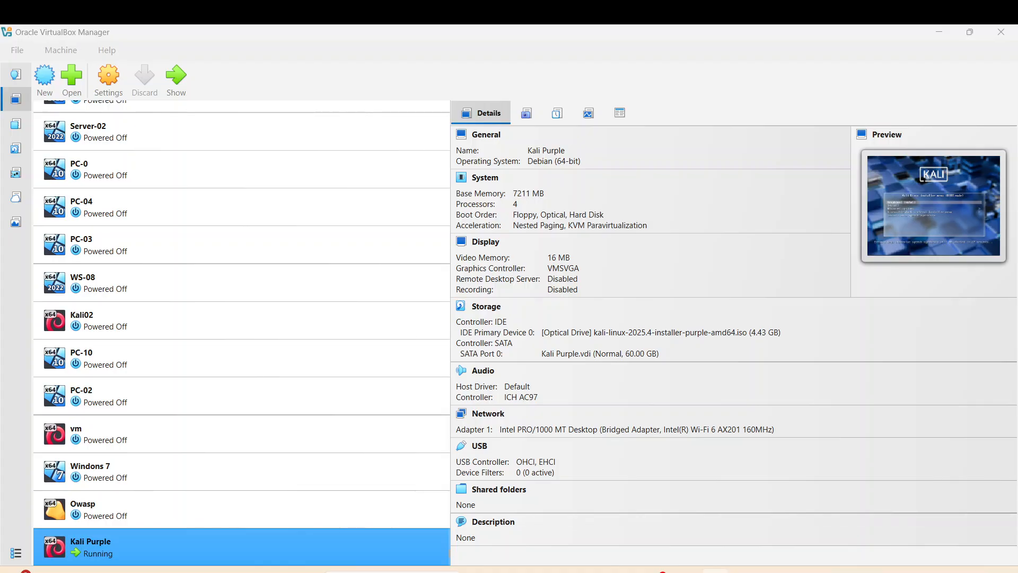
drag(1, 557, 513, 211)
click(614, 211)
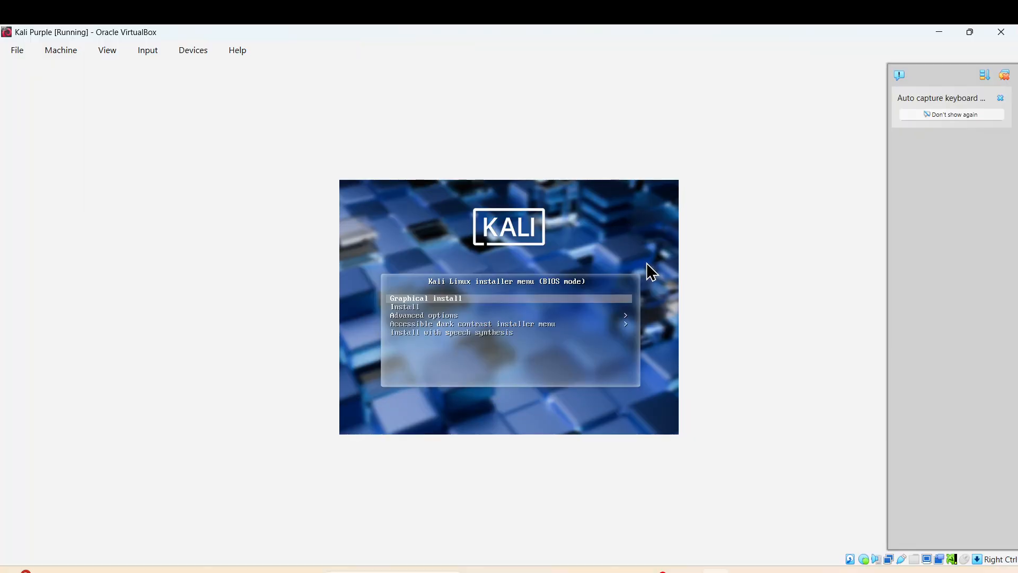
key(Return)
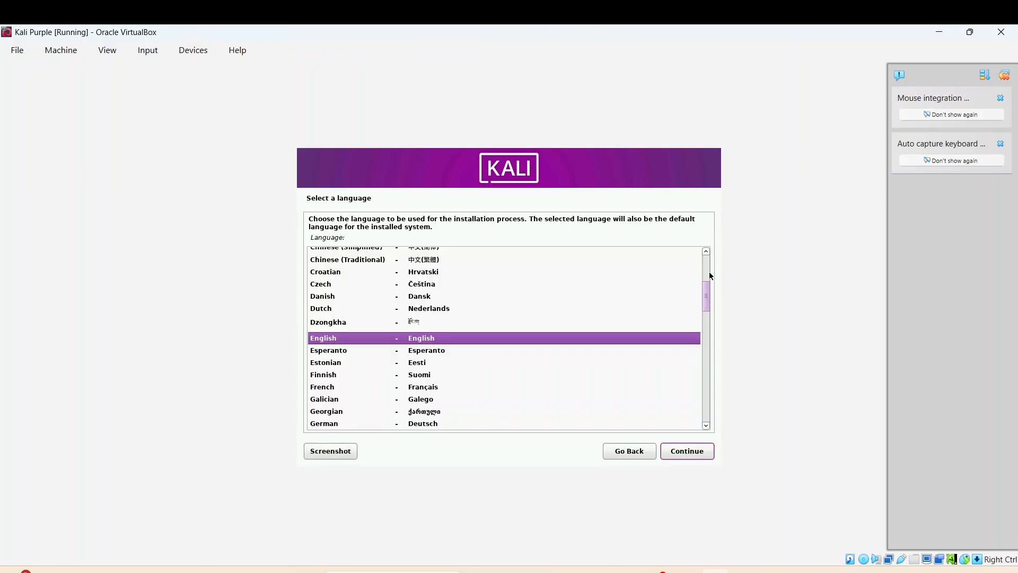
Accept English, United States location and the American English keymap in the installer
click(686, 452)
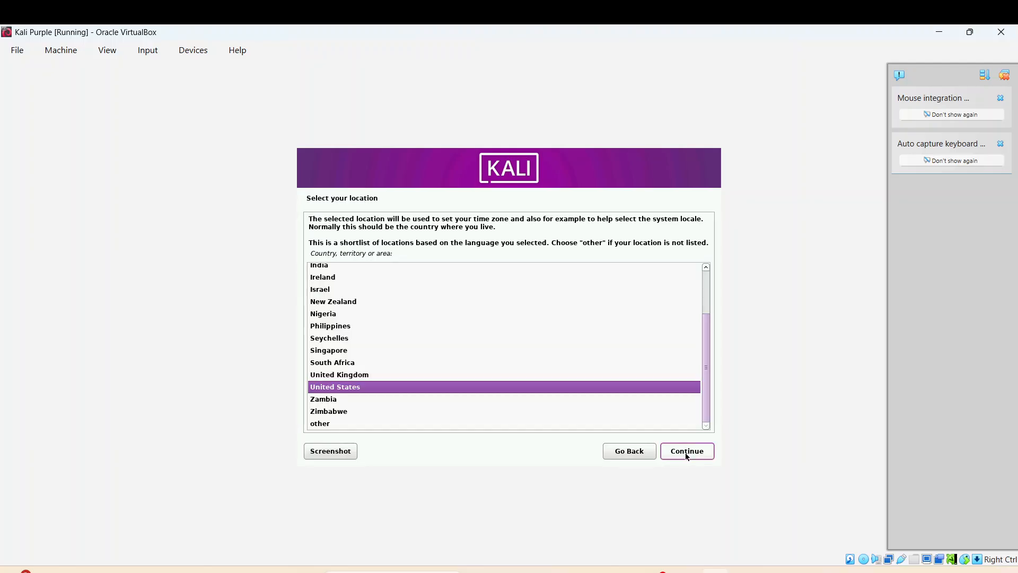
click(685, 453)
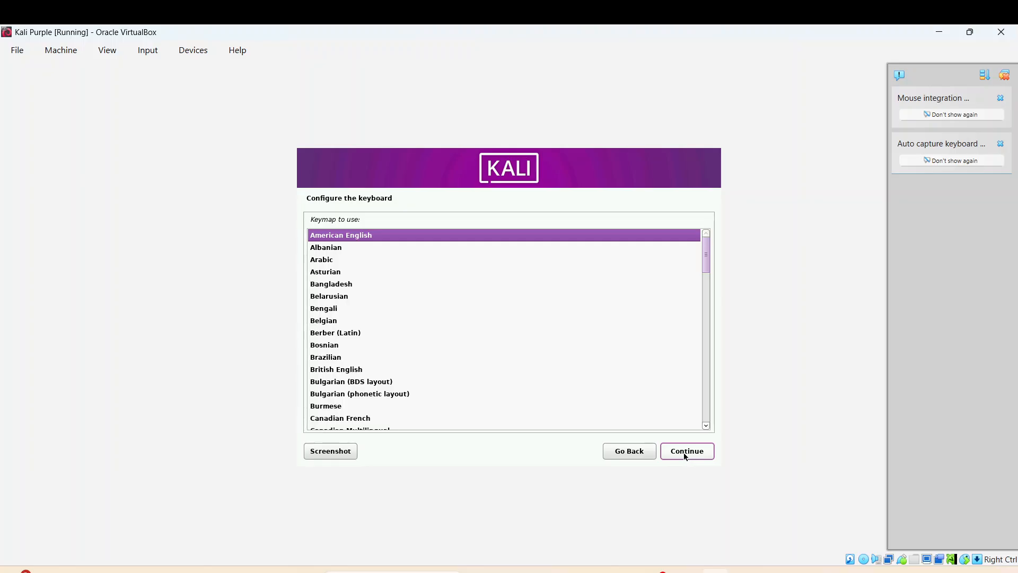
click(683, 453)
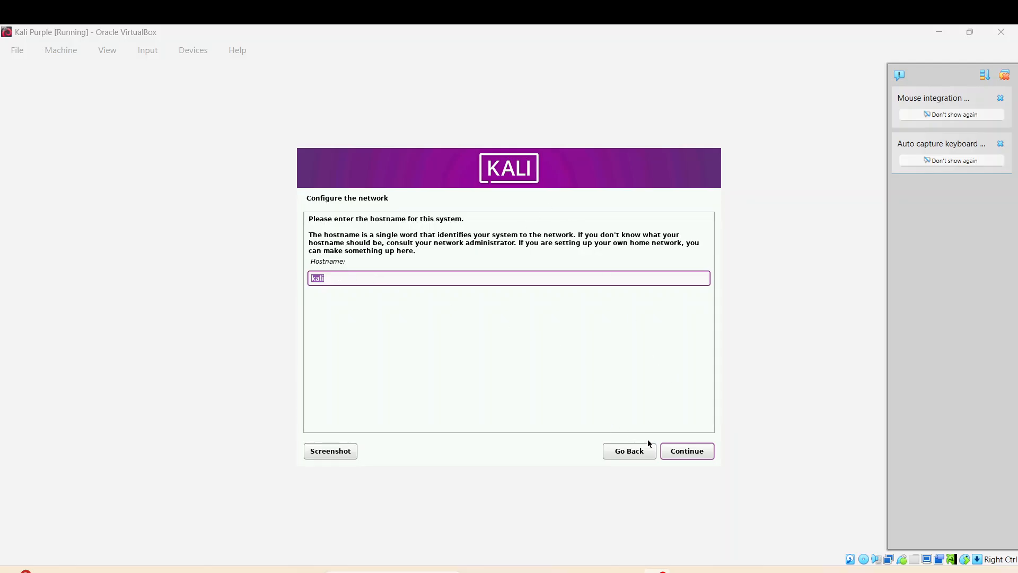
Keep hostname kali, leave the domain blank, enter the user's full name, accept the username
click(682, 454)
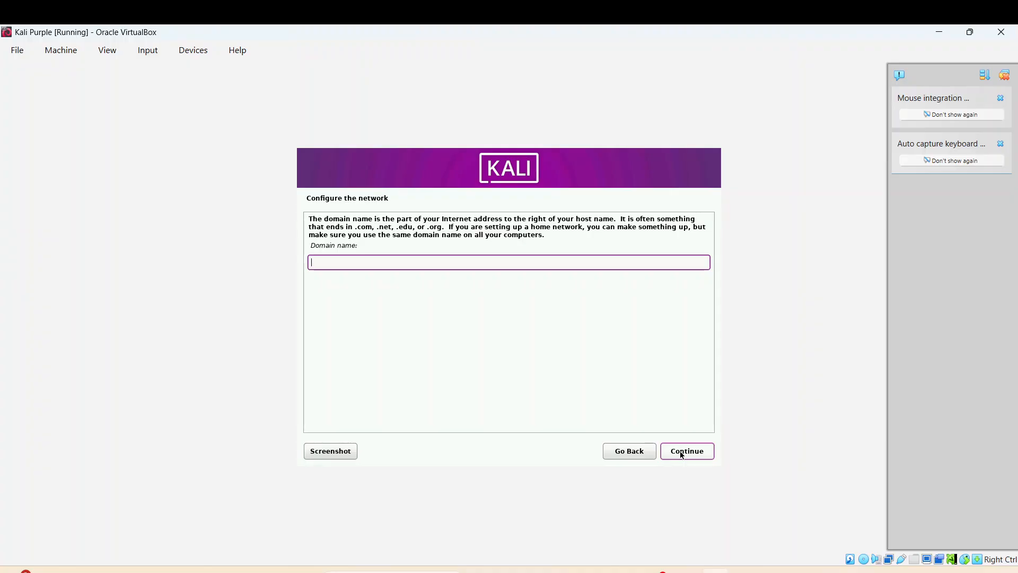
click(682, 454)
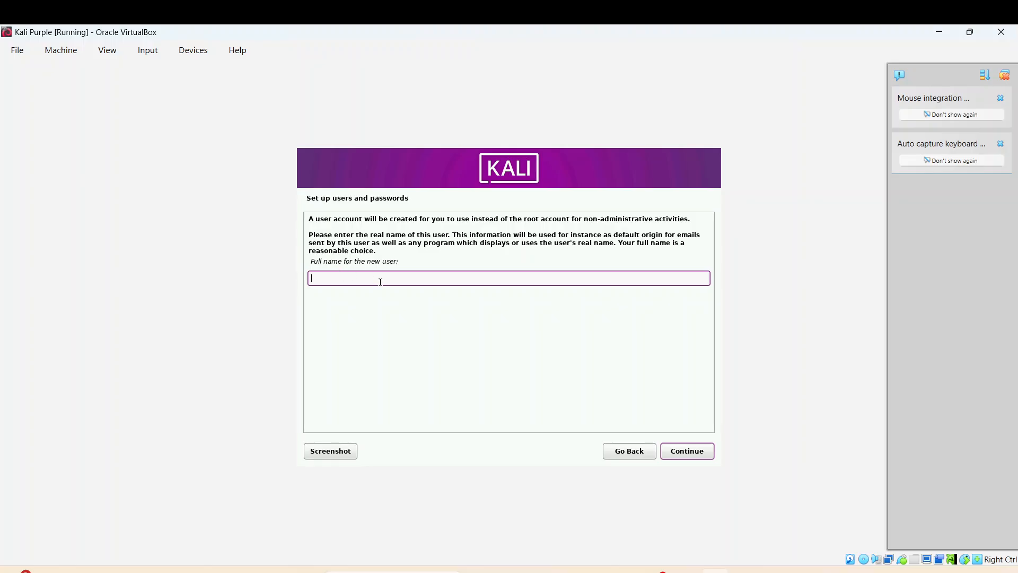
text(latincyber)
click(689, 455)
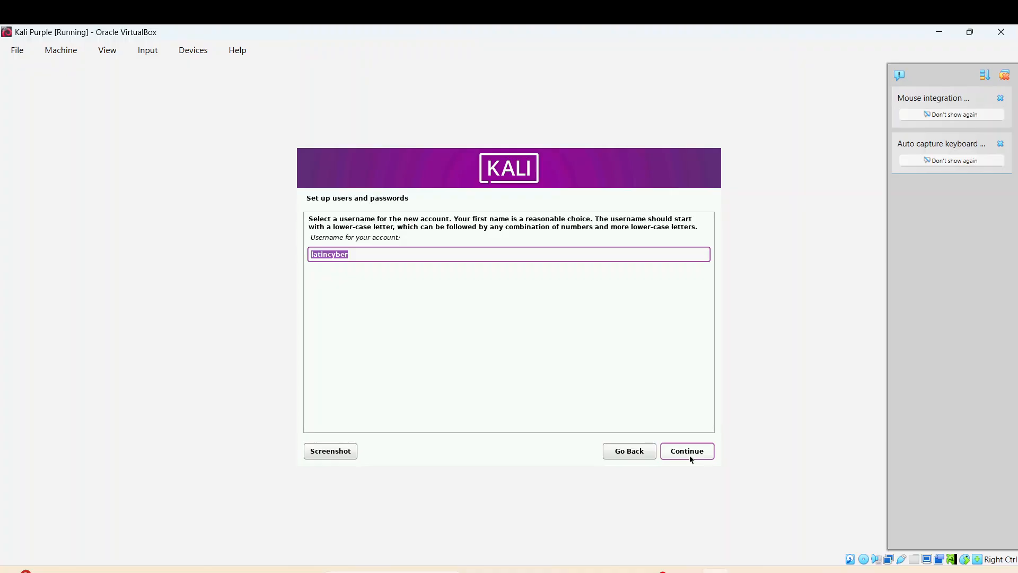
click(689, 458)
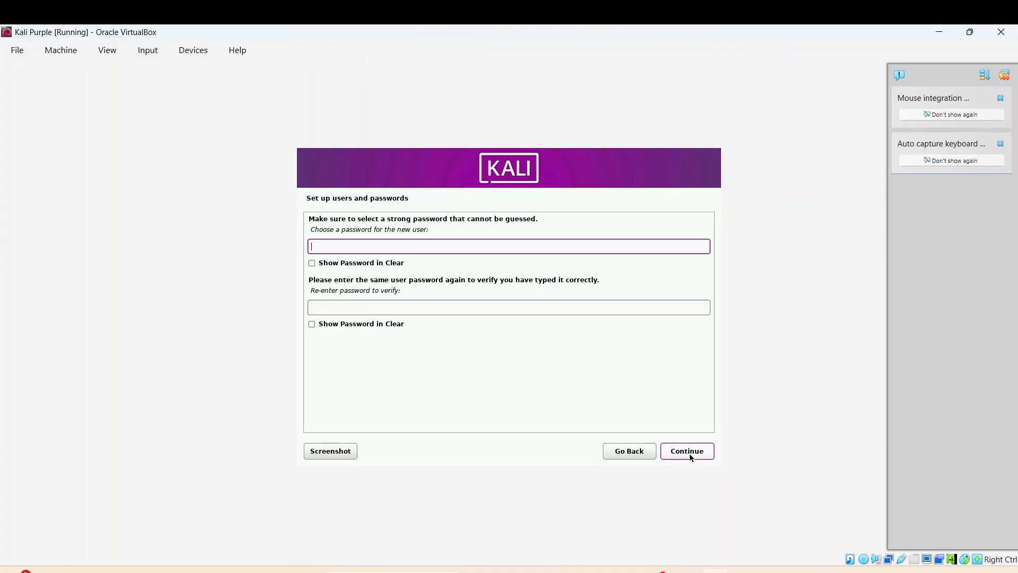
Type and confirm the new user's password
text(••••)
click(356, 306)
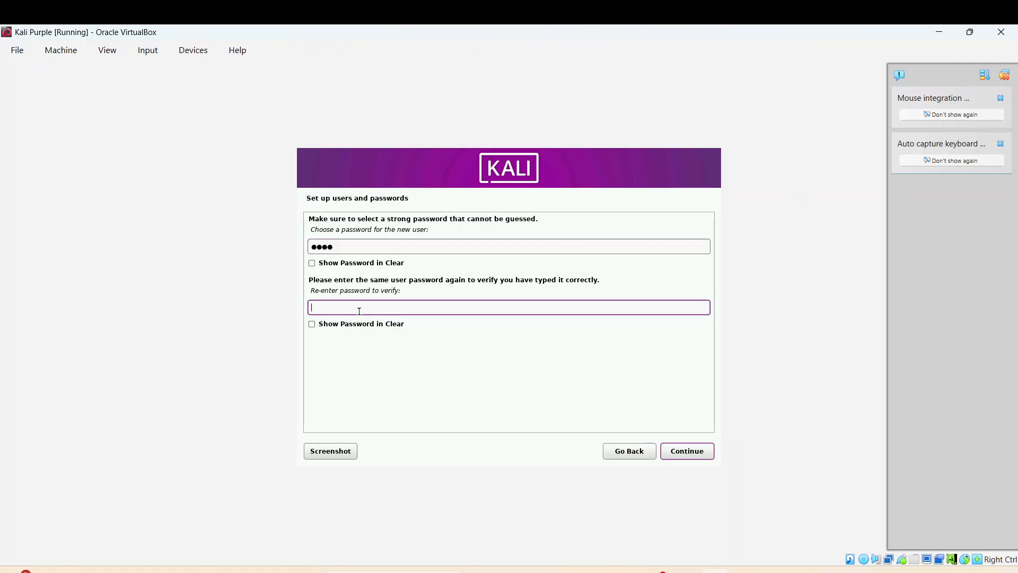
text(••••)
click(691, 455)
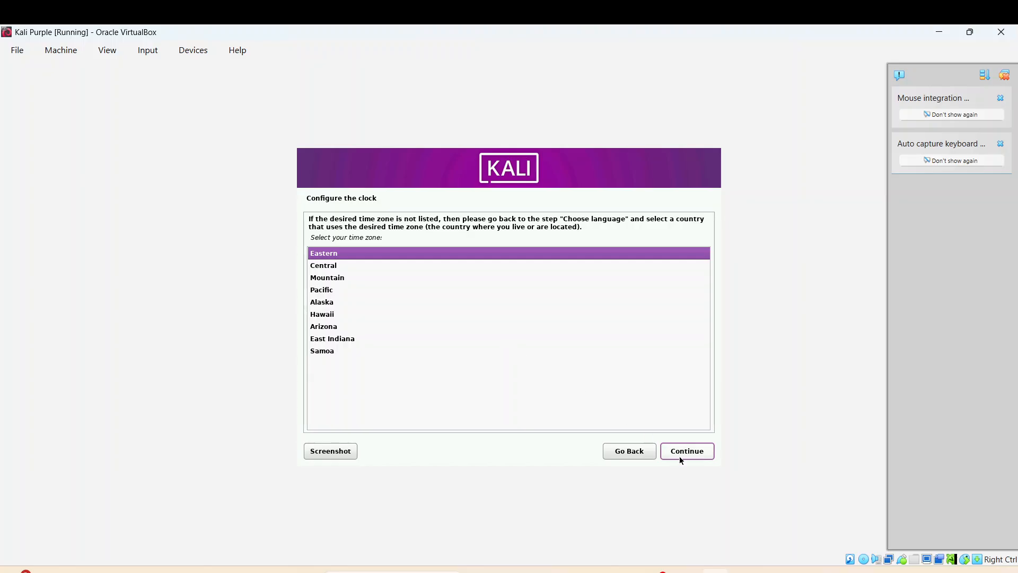
Accept Eastern as the time zone on Configure the clock
click(680, 457)
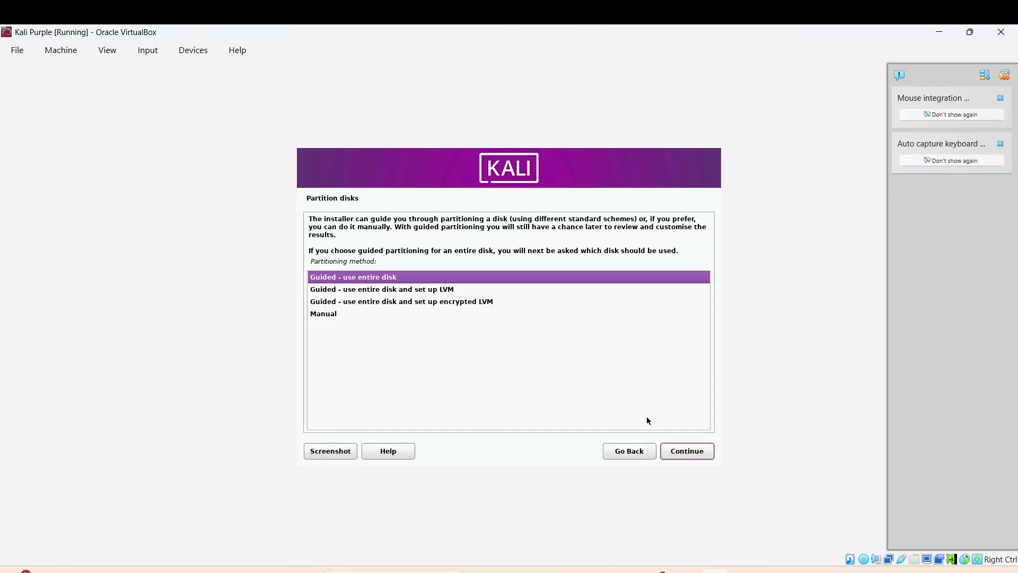
Partition the 64.4 GB disk with guided entire-disk, all files in one partition, and write the changes
click(686, 454)
click(688, 454)
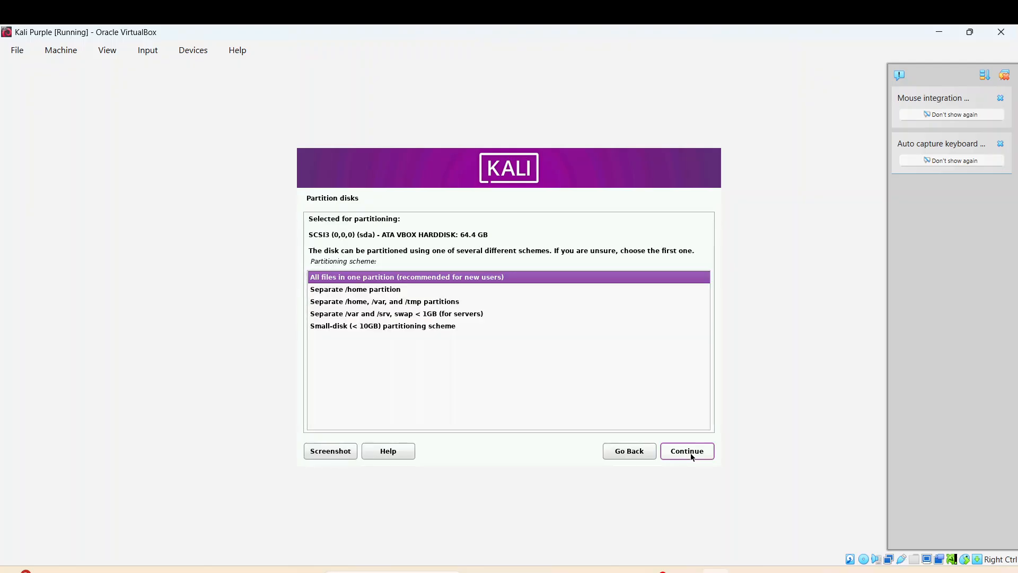
click(691, 455)
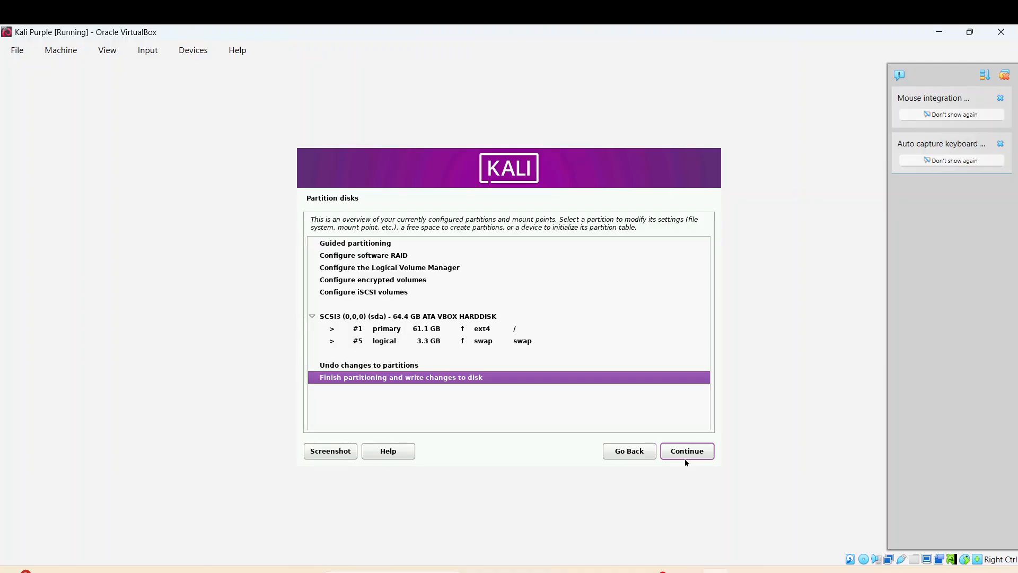
click(683, 456)
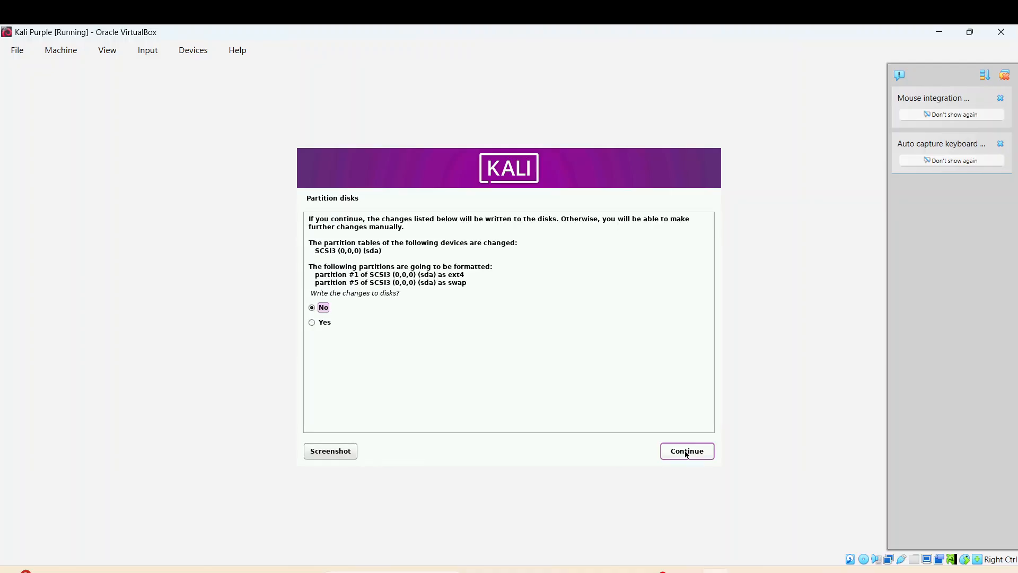
click(334, 323)
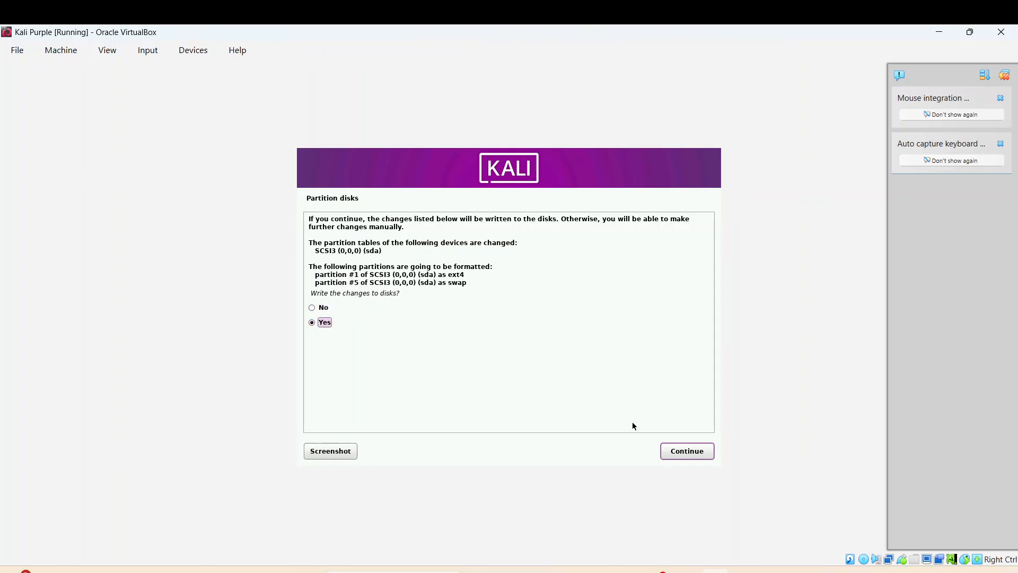
click(678, 456)
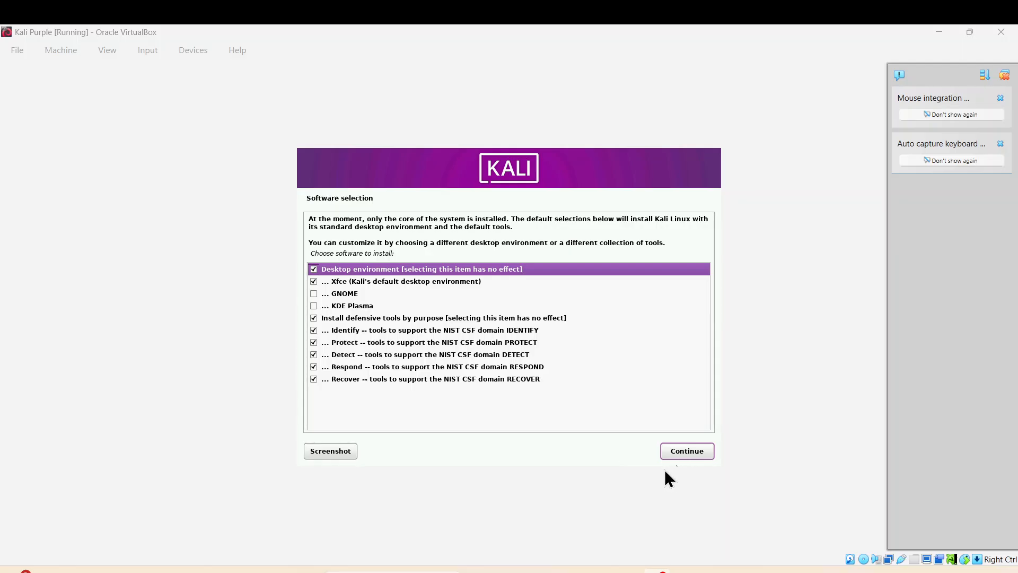
Install the default Xfce desktop and NIST CSF defensive tool groups
click(674, 457)
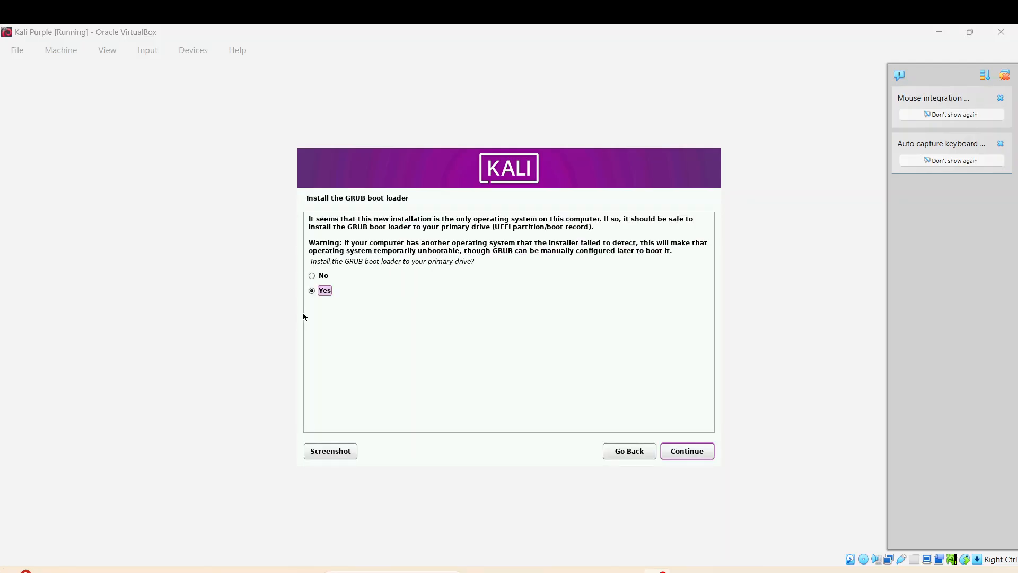
Agree to install the GRUB boot loader and place it on /dev/sda
click(685, 456)
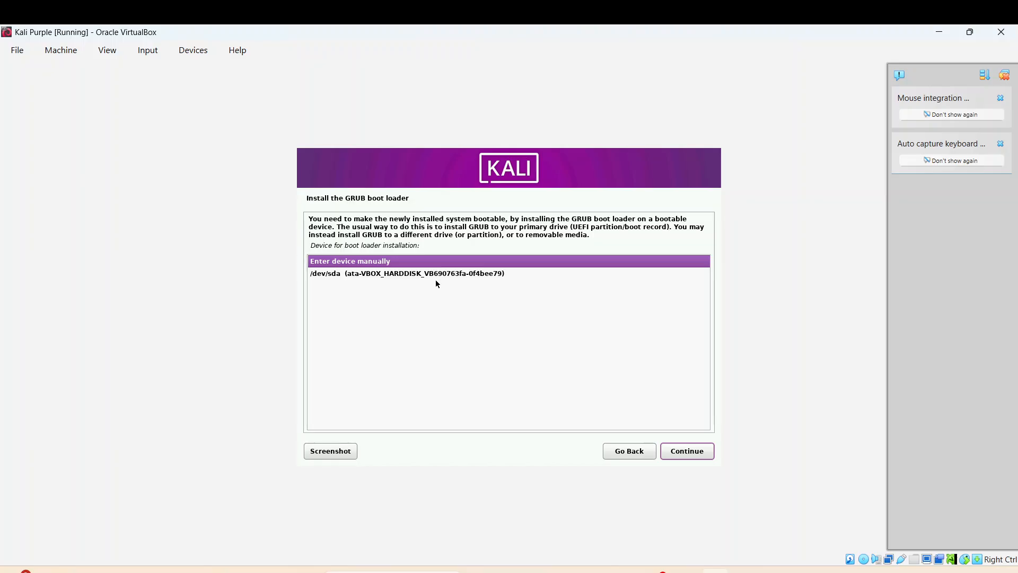
click(694, 454)
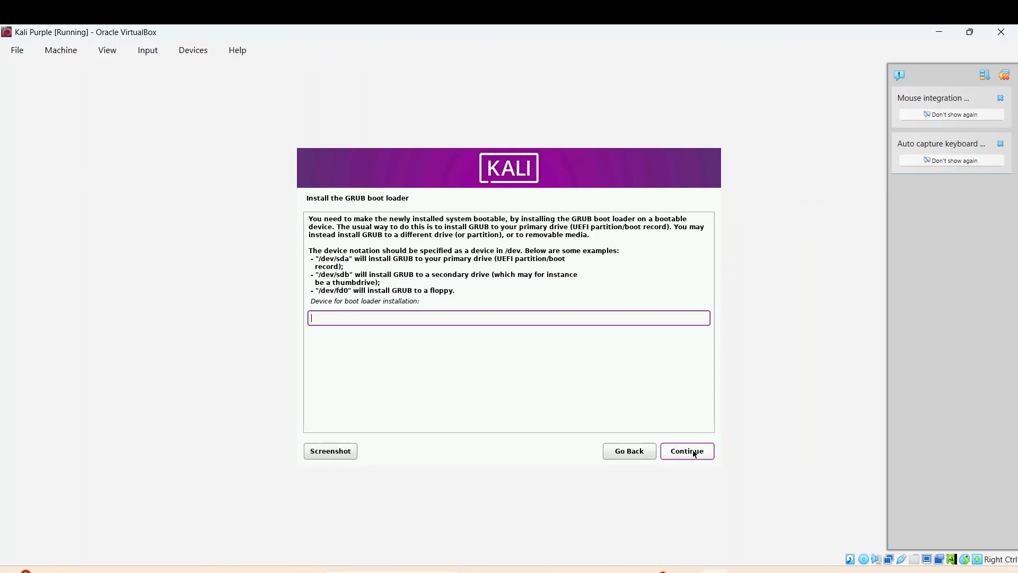
click(634, 454)
click(689, 452)
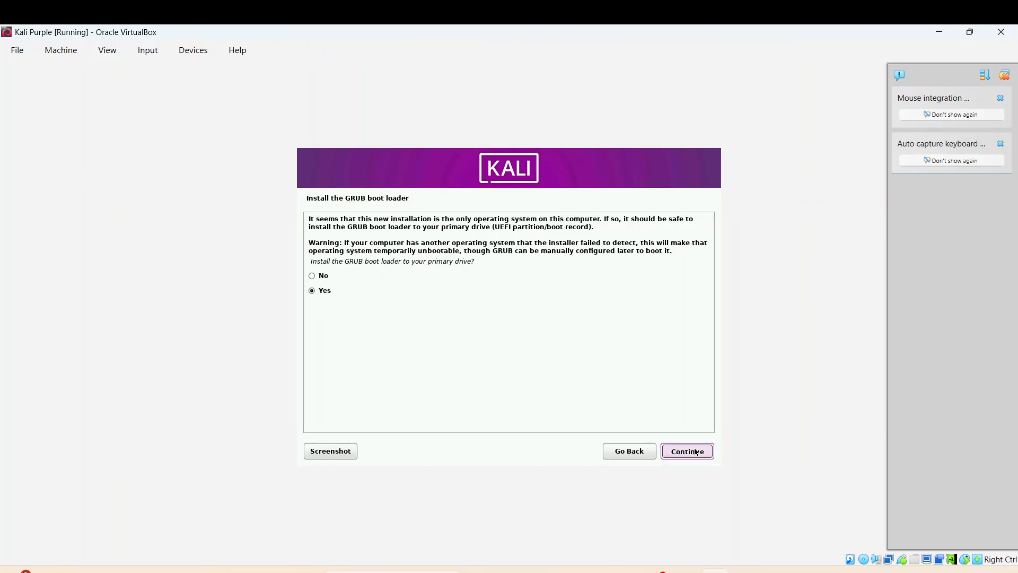
click(476, 274)
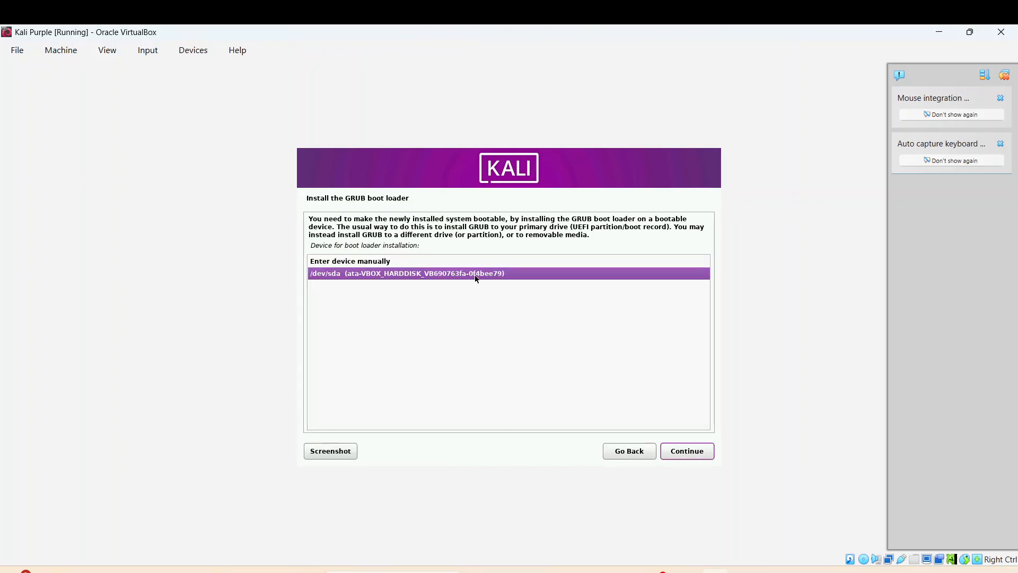
click(689, 453)
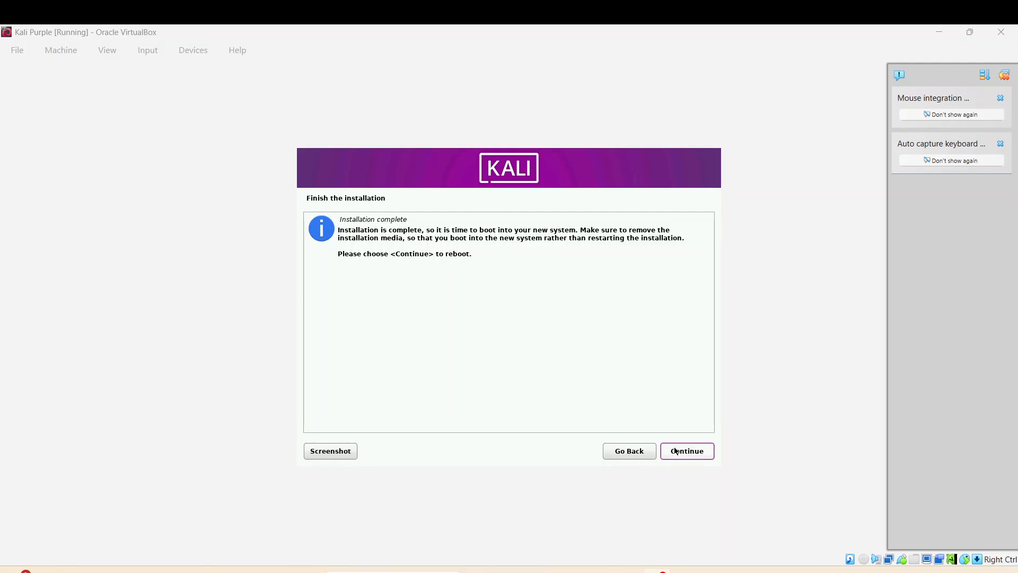
Finish the installation, reboot the VM, and dismiss the VirtualBox notification popups
click(689, 455)
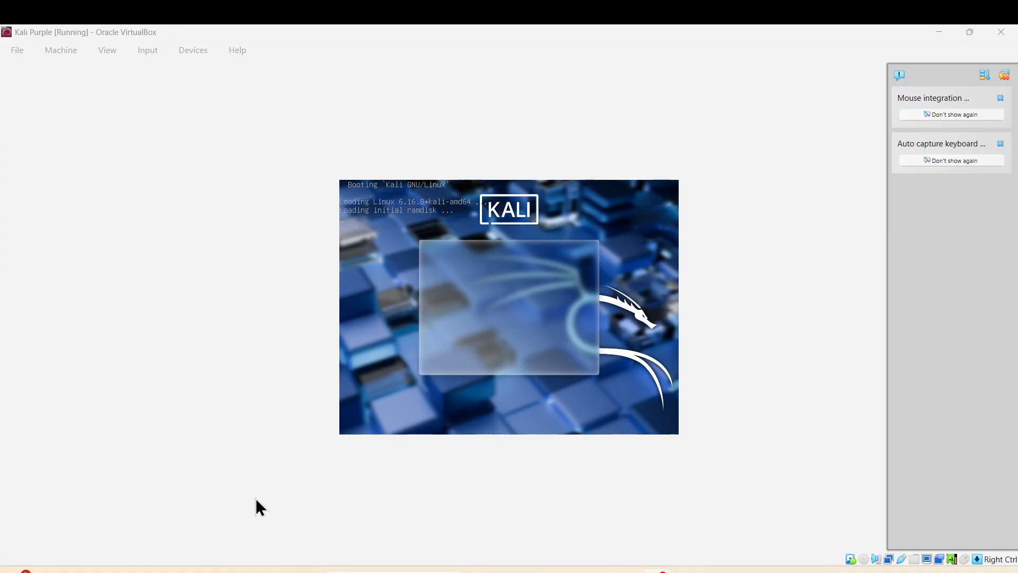
click(1005, 74)
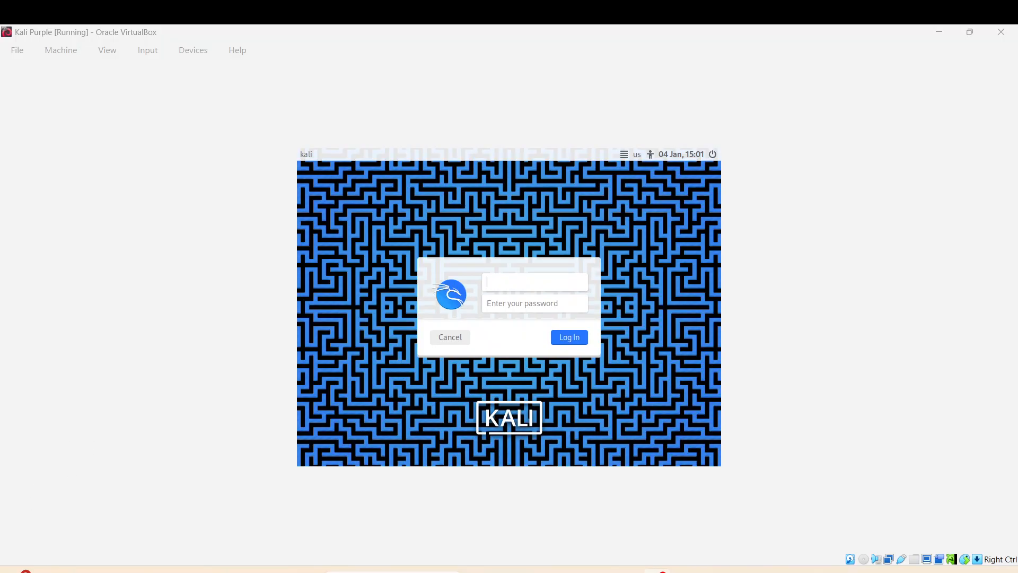
Log in at the Kali login screen with the new user's username and password
click(526, 277)
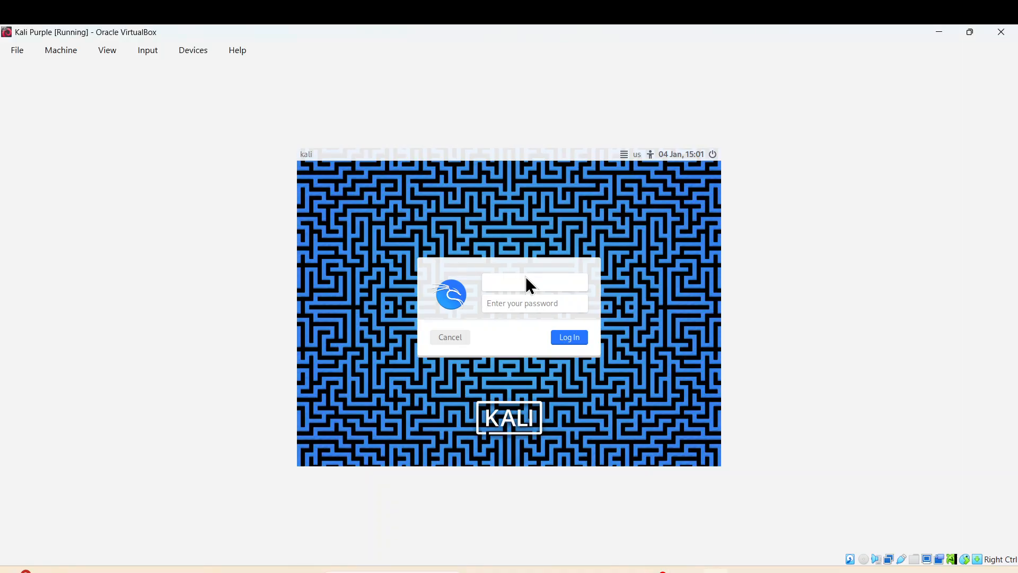
text(latincyber)
click(517, 302)
text(kali)
key(Return)
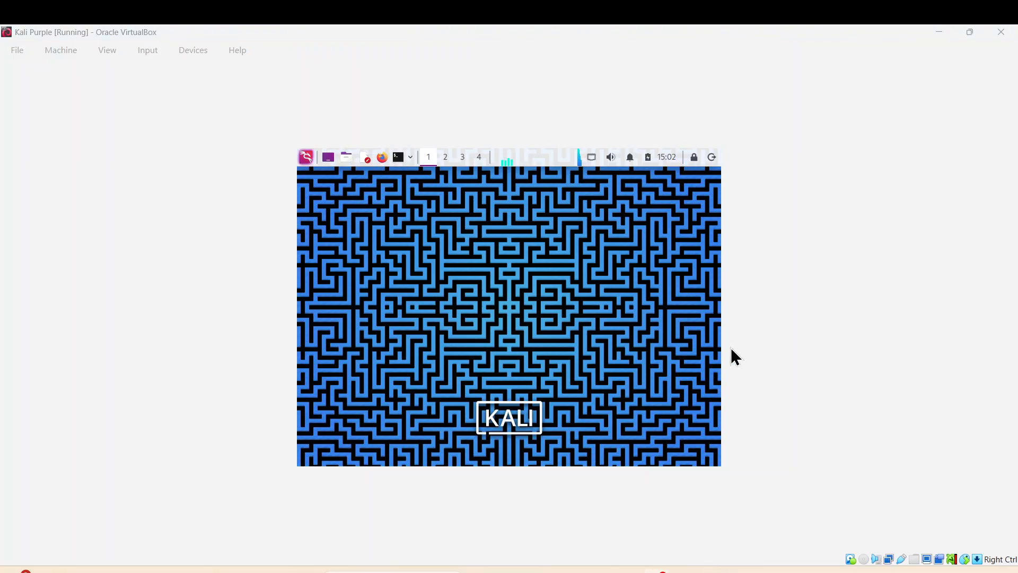
Use View > Adjust Window Size and maximize the VM window, then lock Kali and close the VM
click(970, 32)
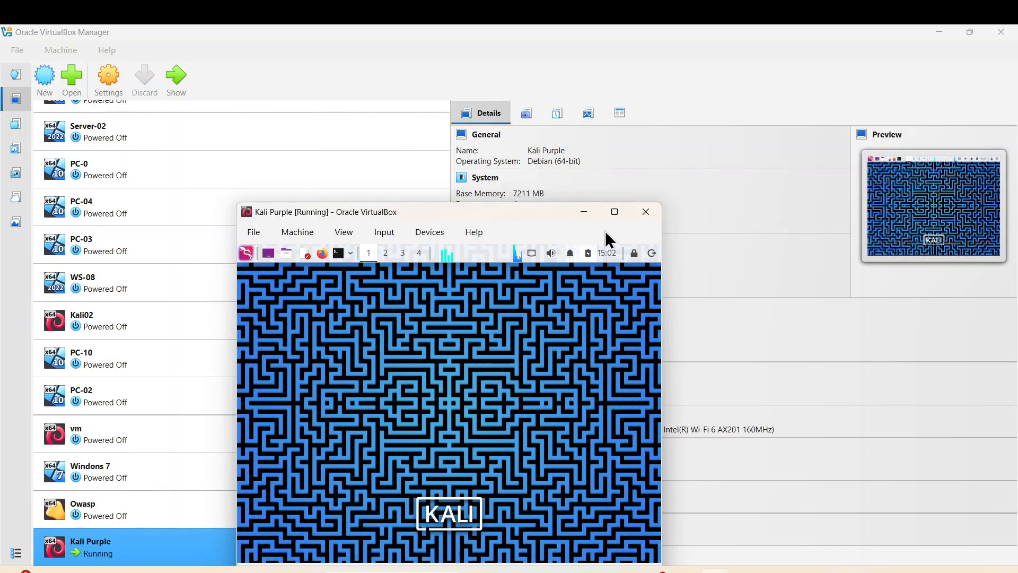
click(614, 212)
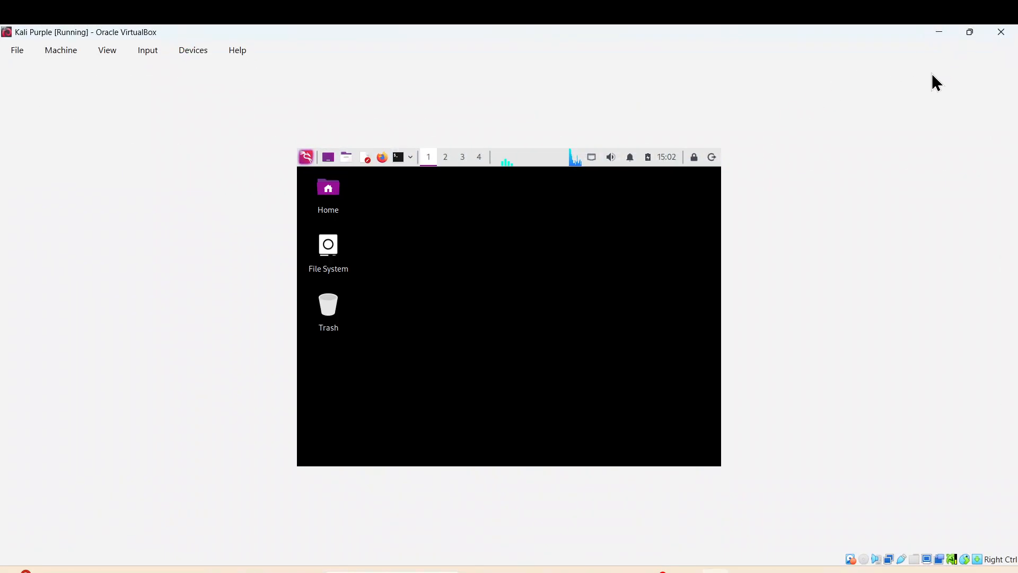
click(970, 32)
click(614, 210)
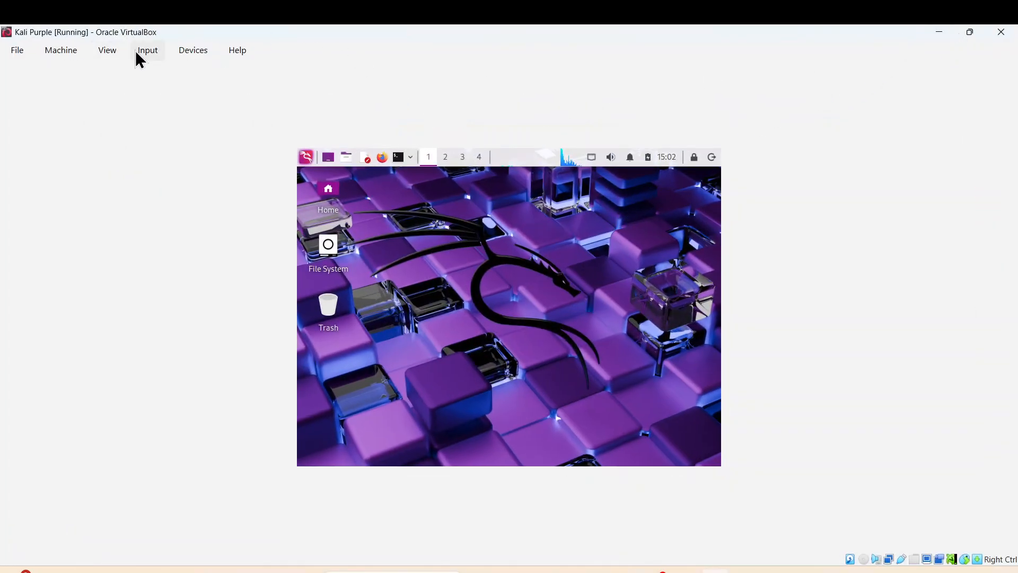
click(113, 51)
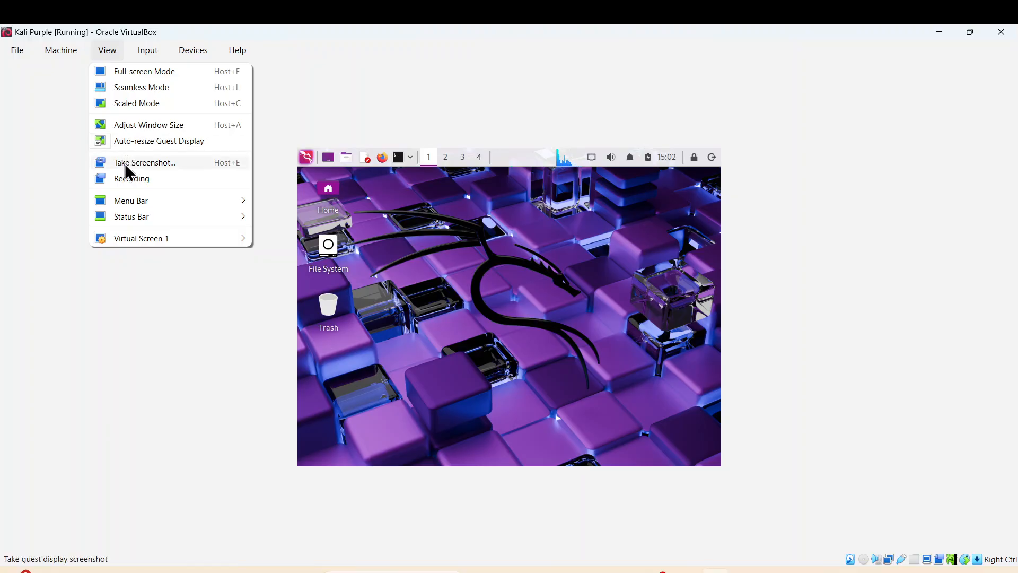
click(130, 127)
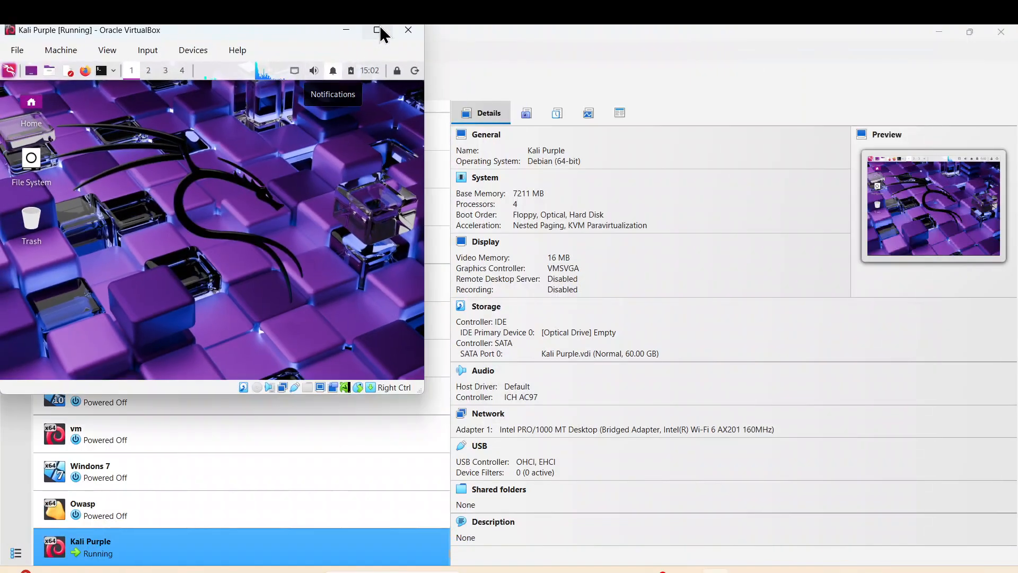
click(379, 29)
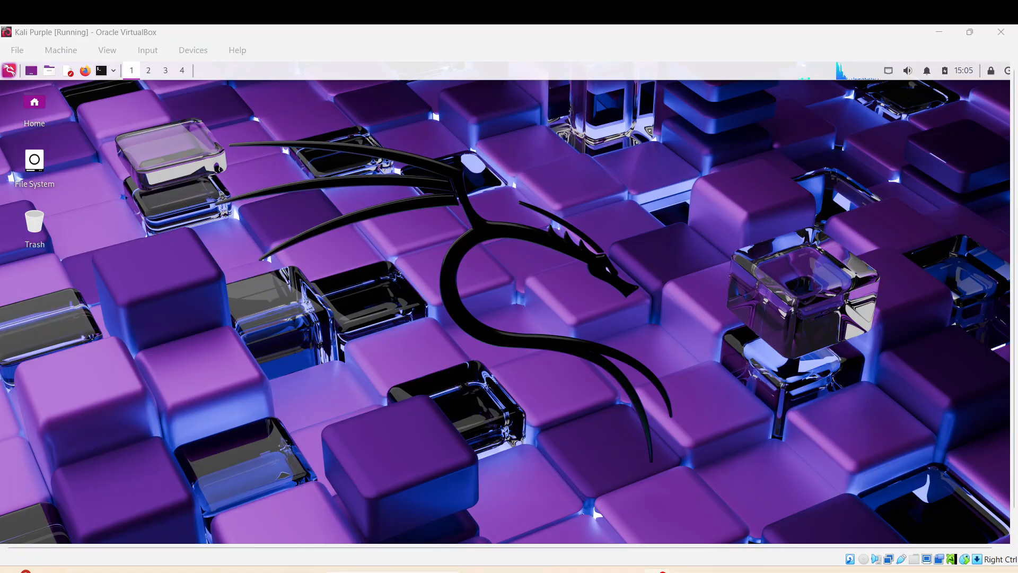
click(990, 71)
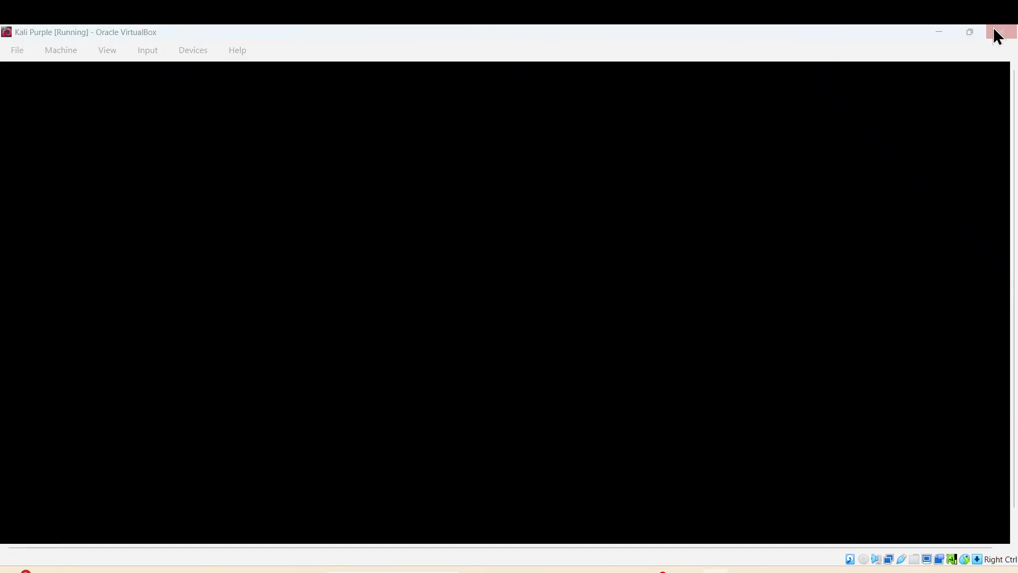
click(997, 35)
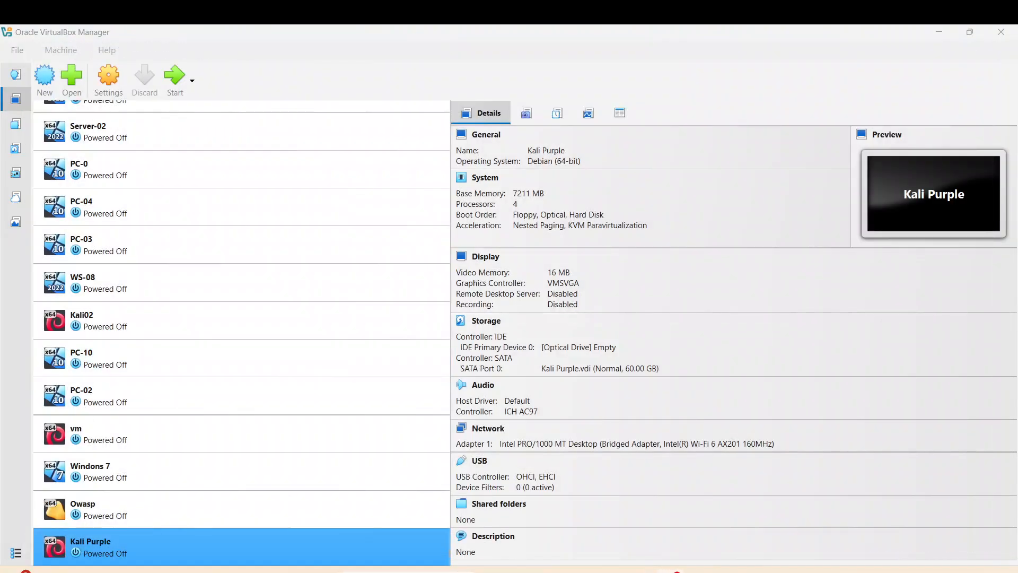
Full-clone the Kali Purple machine under the name 'Kali Purple-01'
right_click(81, 541)
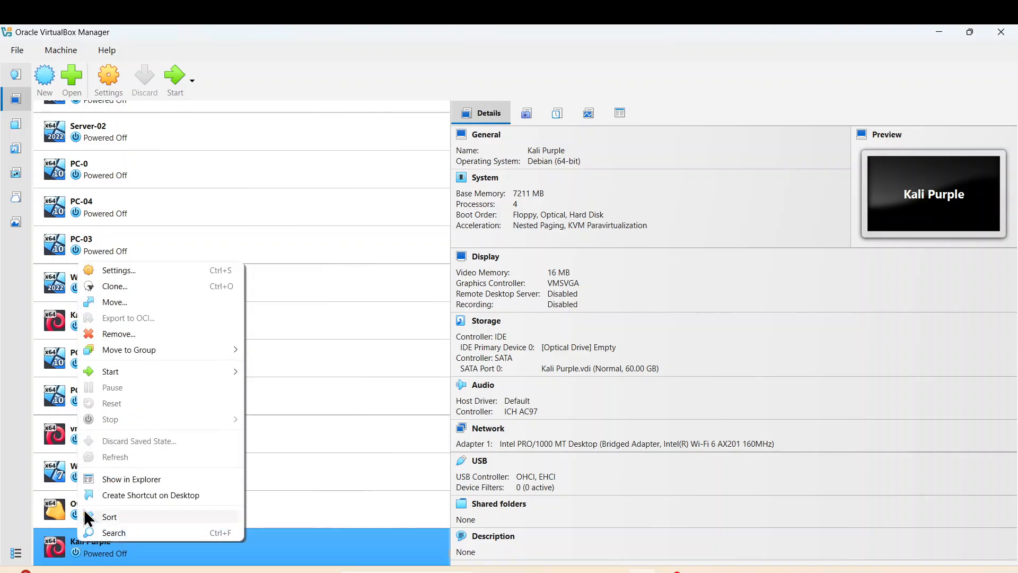
click(109, 285)
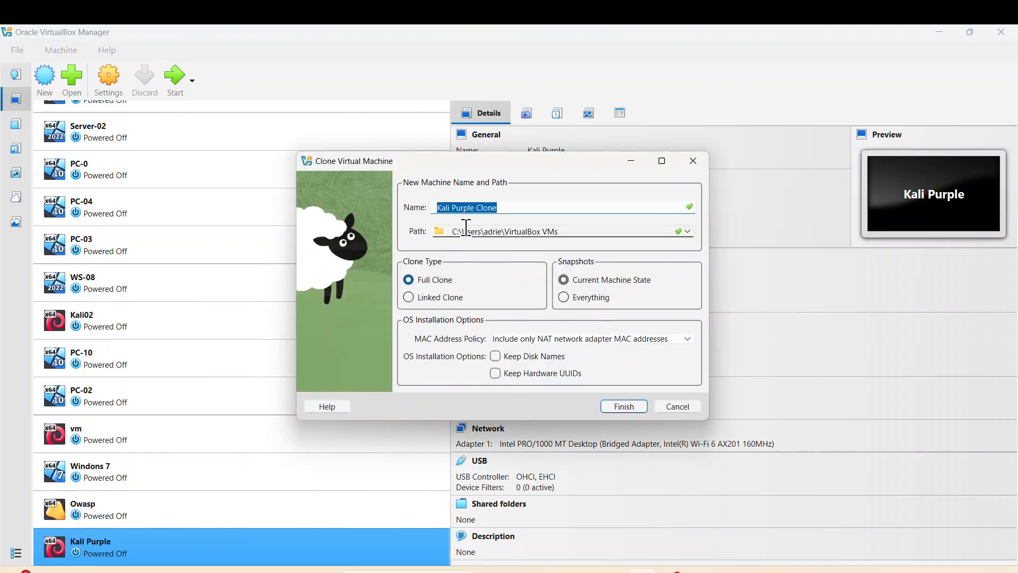
click(499, 207)
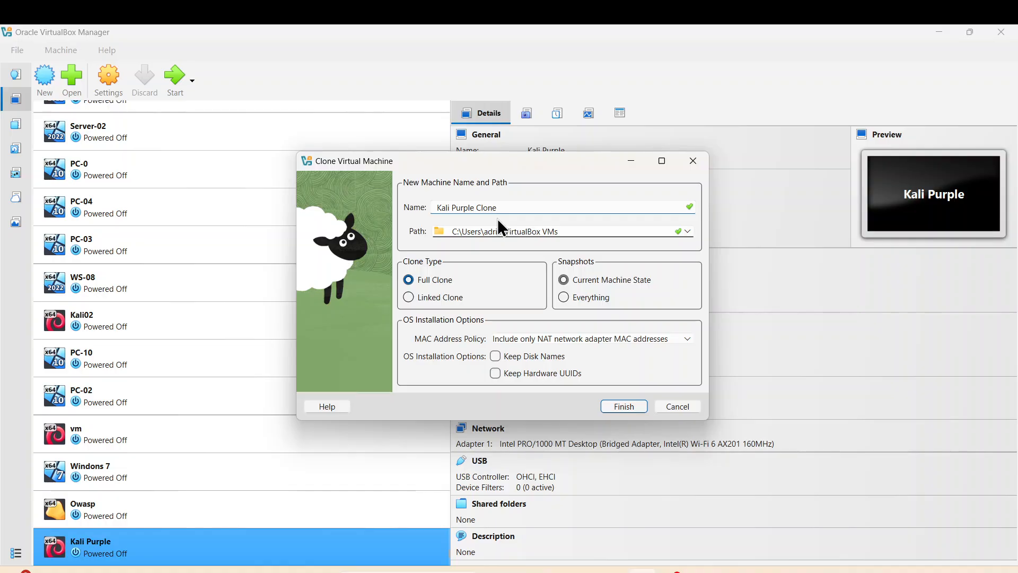
key(BackSpace)
key(BackSpace)
key(BackSpace)
key(BackSpace)
key(BackSpace)
key(BackSpace)
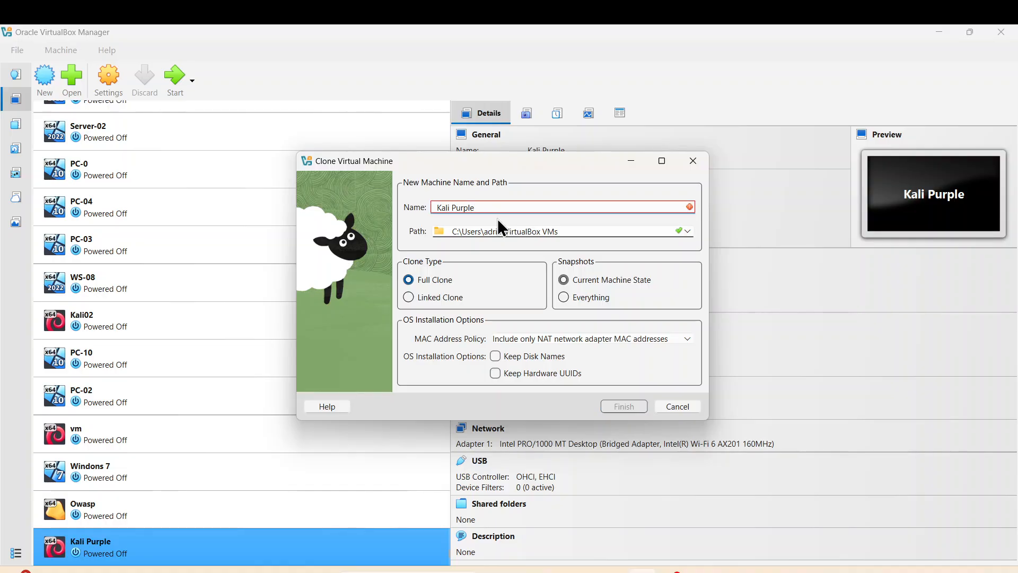
text(-01)
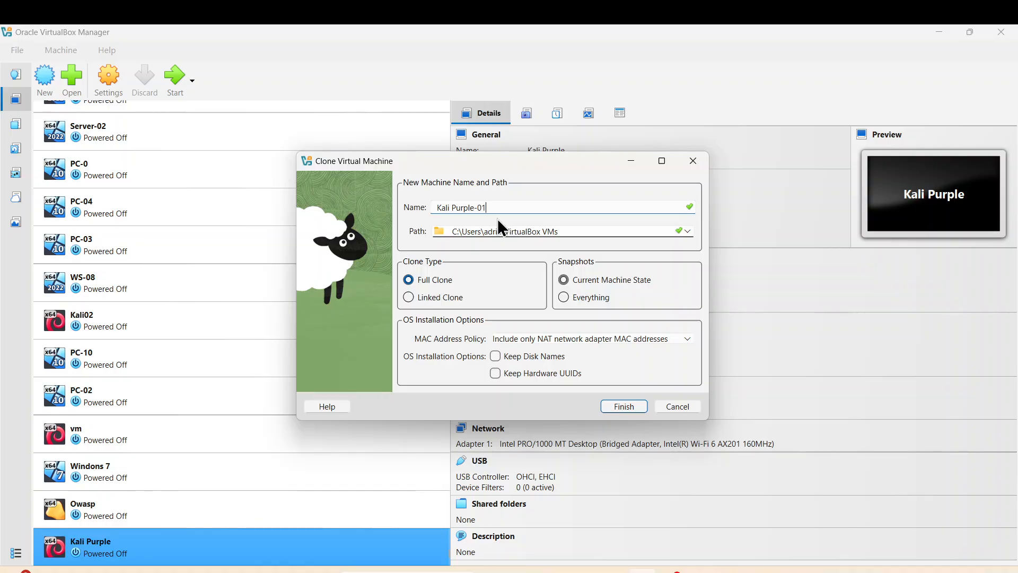
click(623, 406)
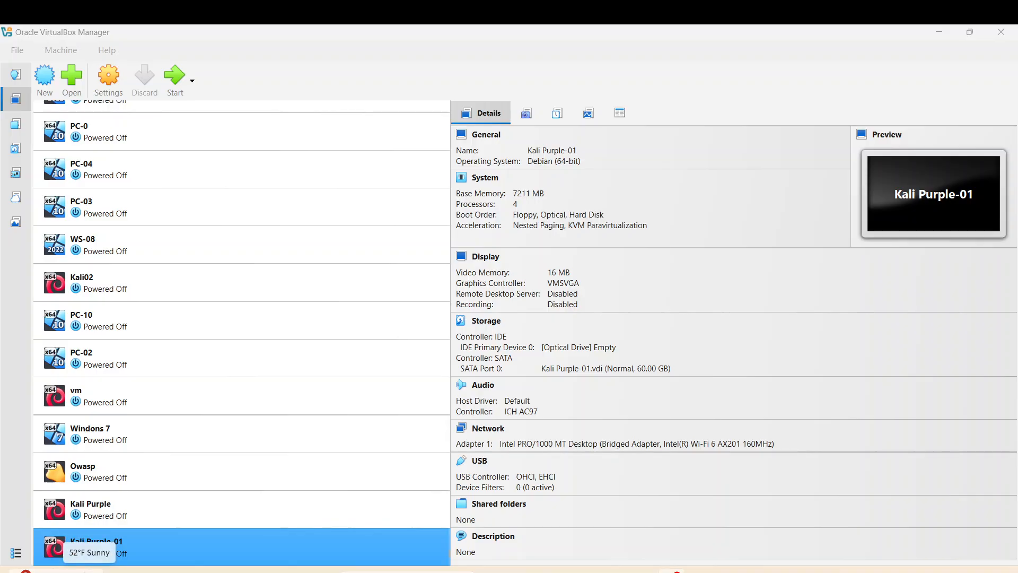
mouse_move(85, 572)
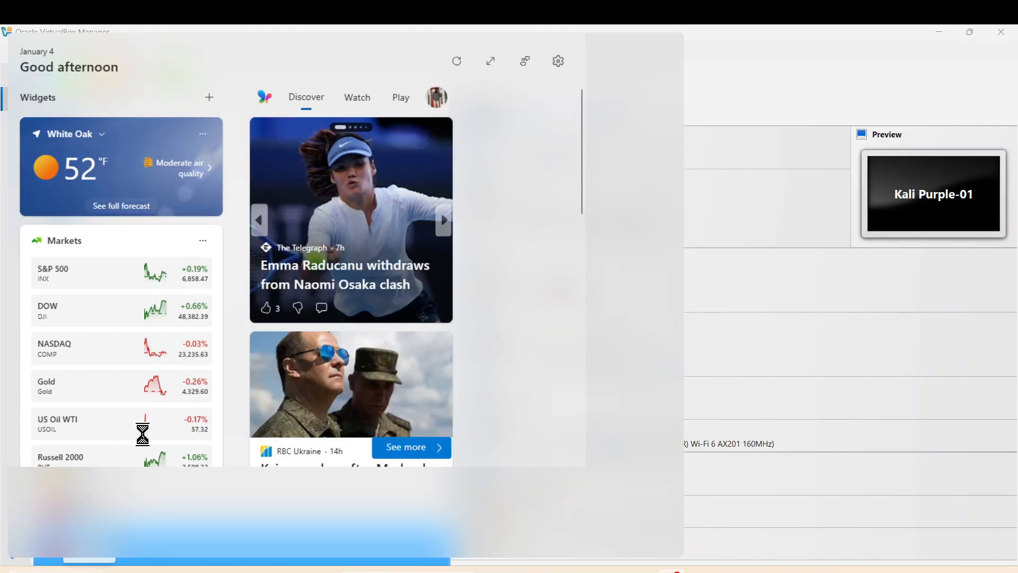